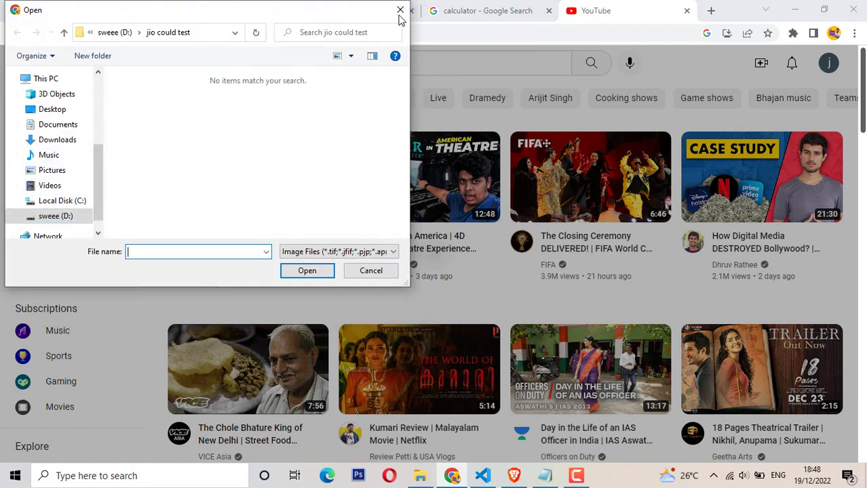
Step: Cancel the profile-picture file picker to return to the channel-creation dialog
click(393, 271)
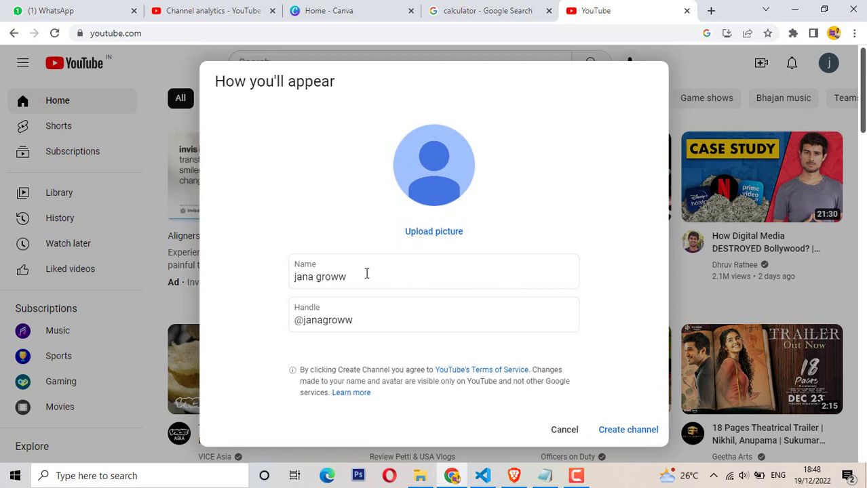
Step: Create the channel with the suggested name and handle, then go to Customize channel
click(619, 437)
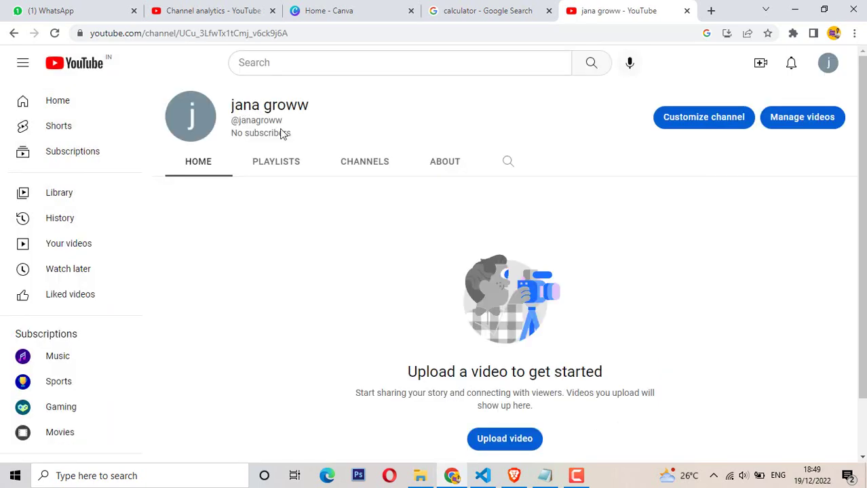
drag(293, 134, 231, 110)
click(352, 143)
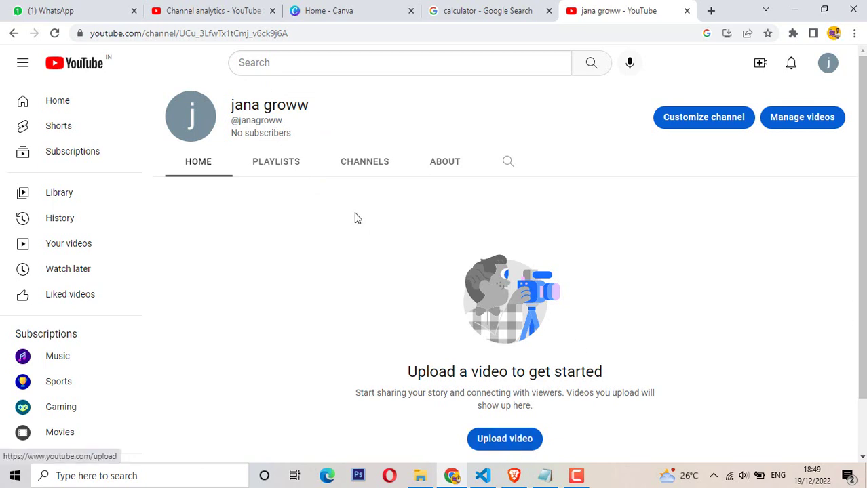
scroll(354, 212, down, 1)
scroll(354, 213, up, 1)
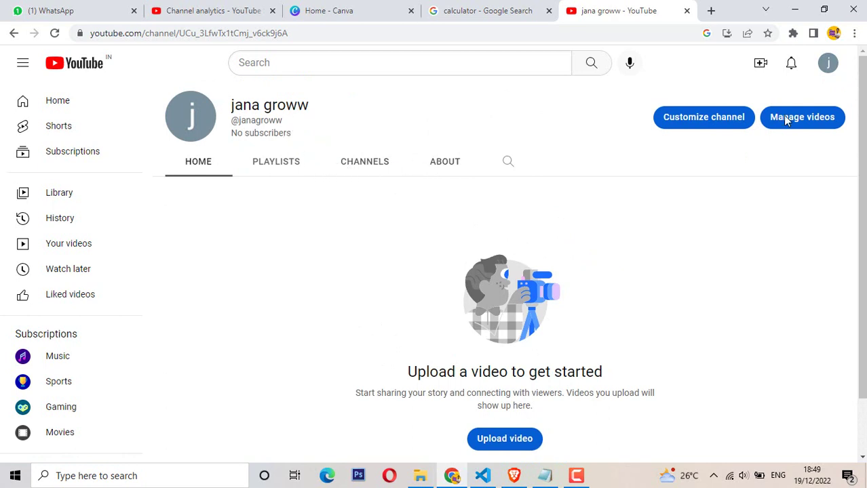
click(697, 117)
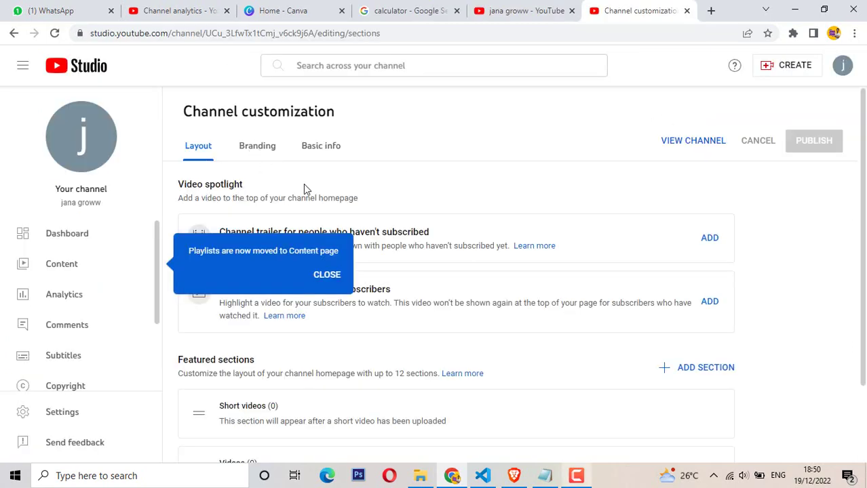
Step: Switch to the Branding tab and review its Picture, Banner image and Video watermark options
scroll(304, 184, down, 1)
scroll(547, 243, up, 1)
scroll(663, 304, down, 1)
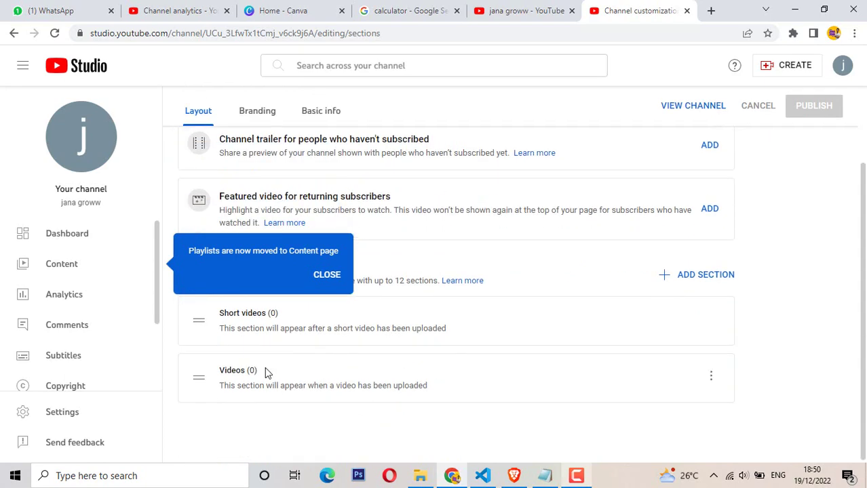
scroll(264, 370, up, 1)
scroll(246, 351, down, 1)
scroll(374, 352, up, 1)
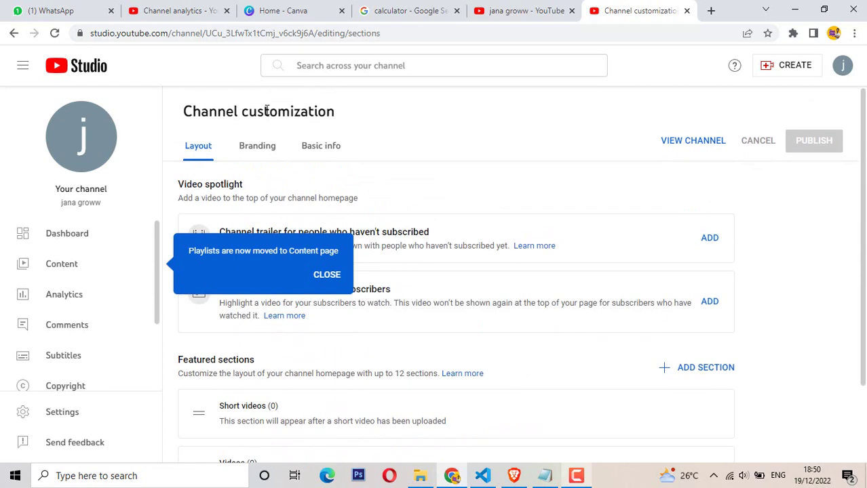
click(257, 149)
scroll(393, 204, down, 2)
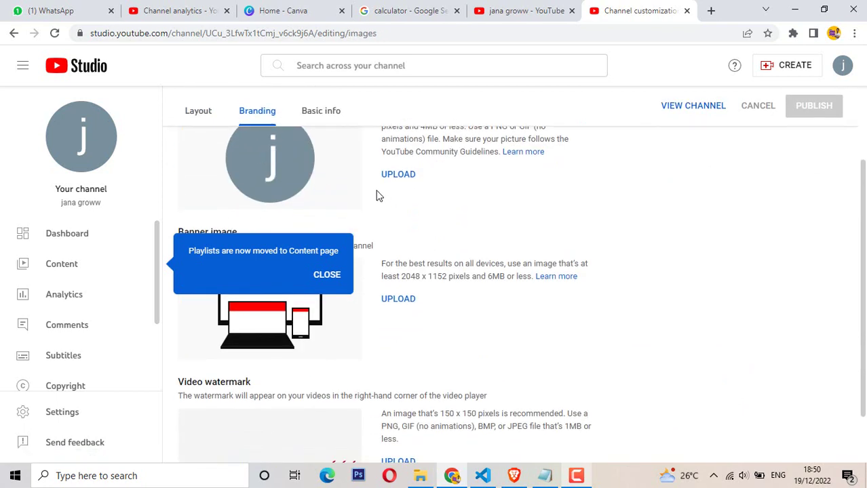
scroll(416, 204, down, 1)
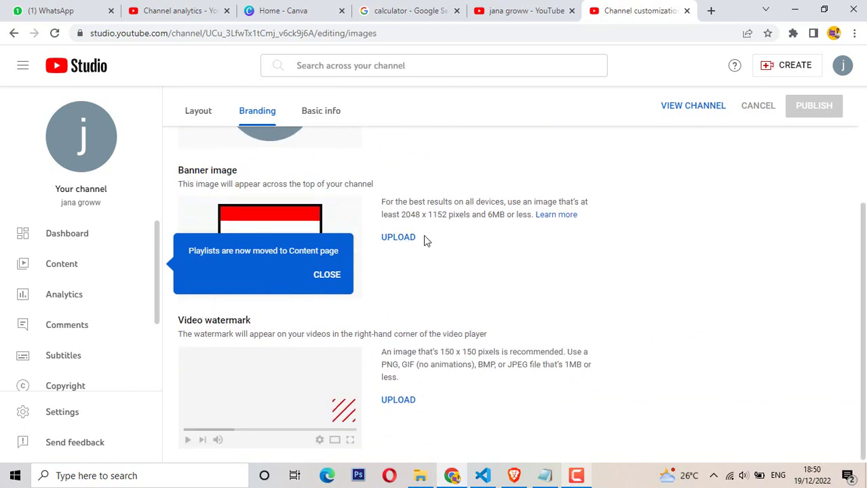
scroll(424, 234, up, 2)
scroll(410, 319, up, 2)
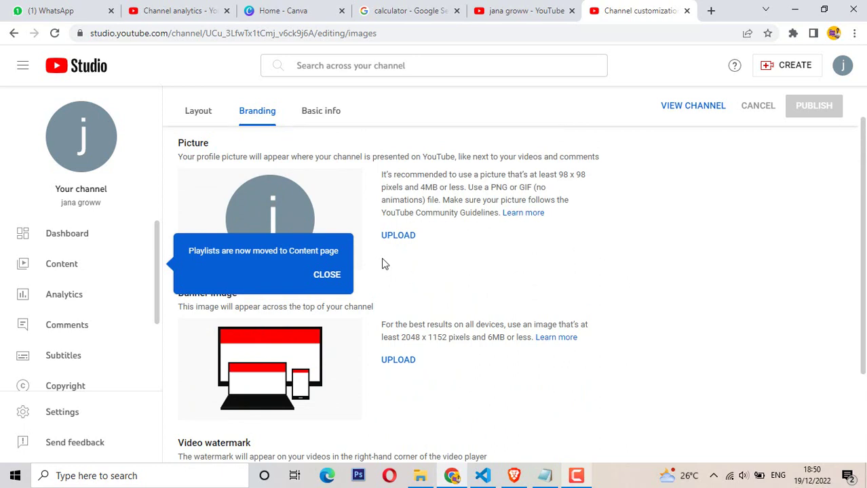
scroll(427, 356, down, 3)
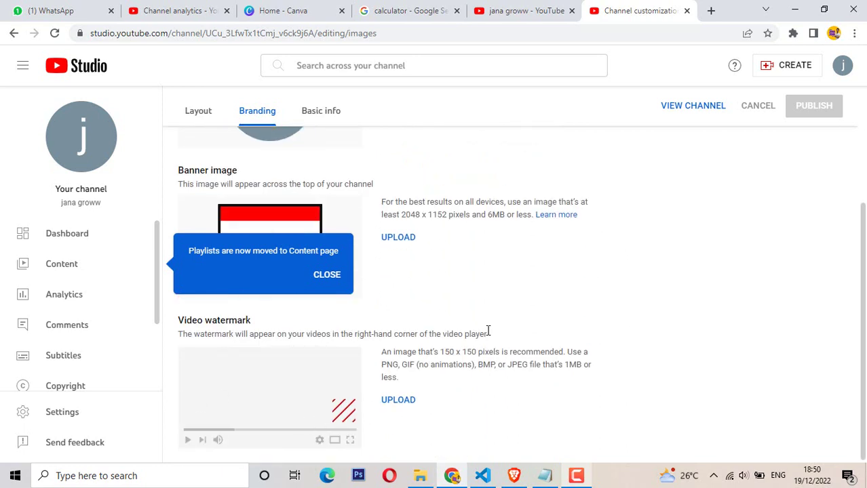
scroll(488, 332, up, 5)
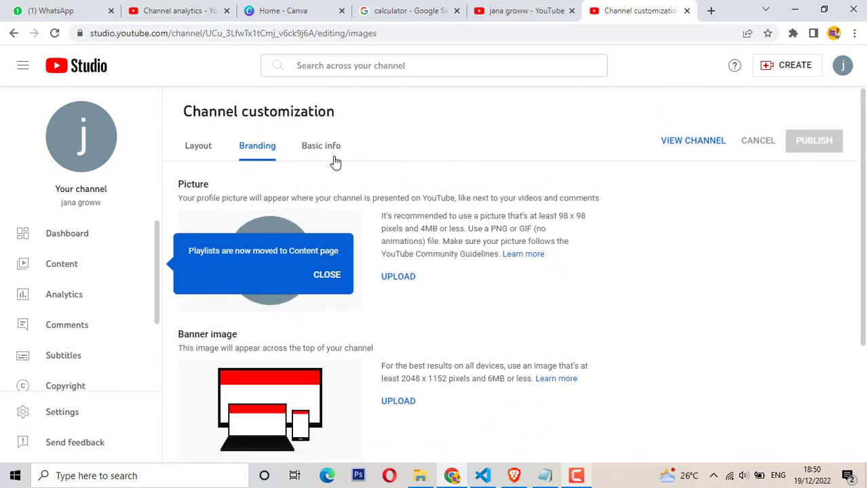
Step: Dismiss the playlists notice and open Basic info, reviewing the name and description fields
click(332, 275)
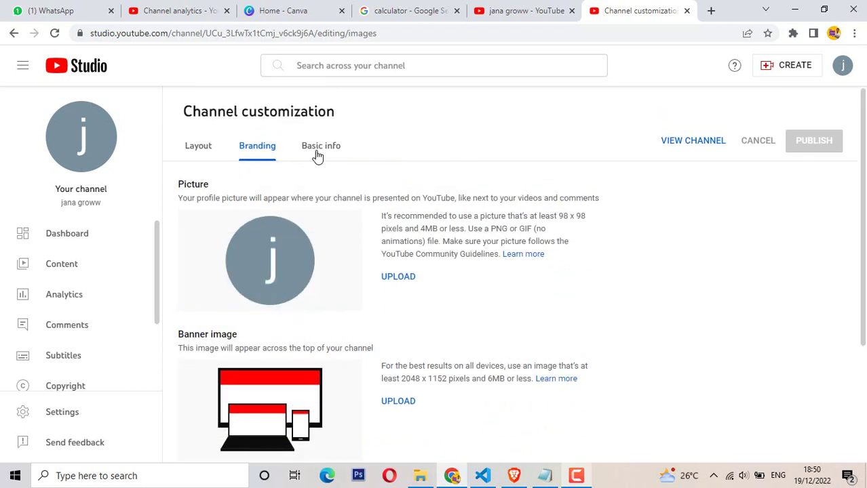
click(316, 154)
scroll(270, 188, down, 1)
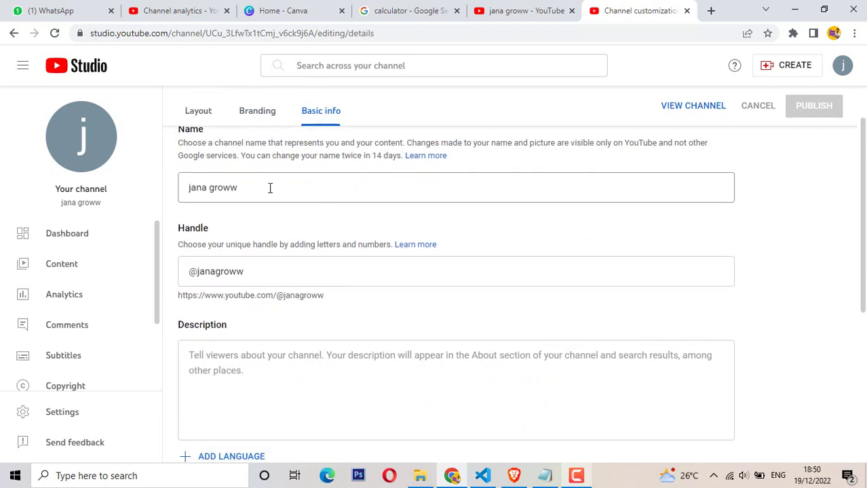
drag(401, 156, 347, 172)
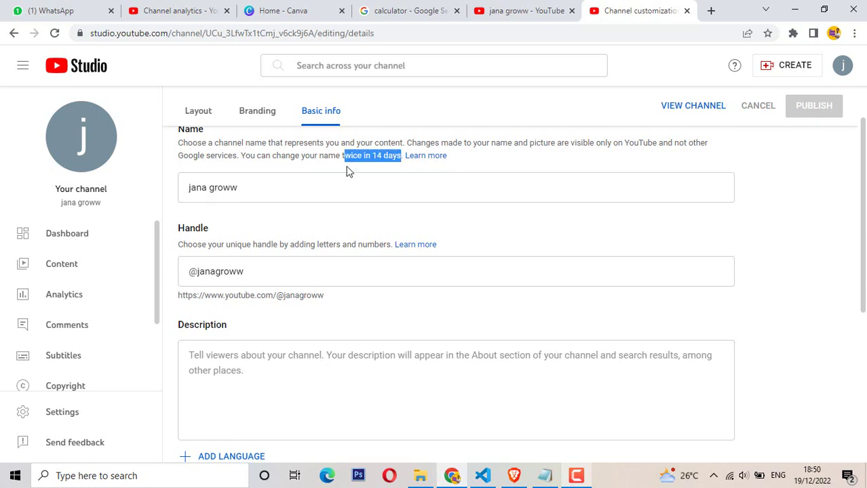
click(540, 165)
scroll(357, 250, down, 2)
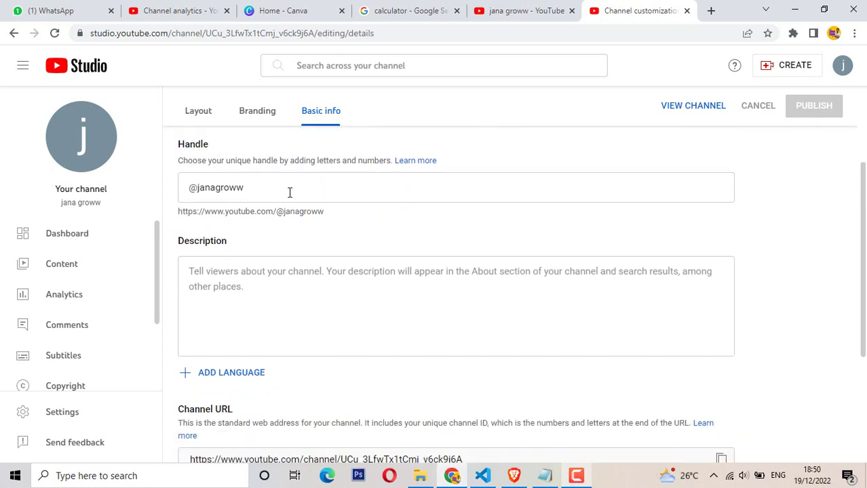
scroll(362, 253, down, 3)
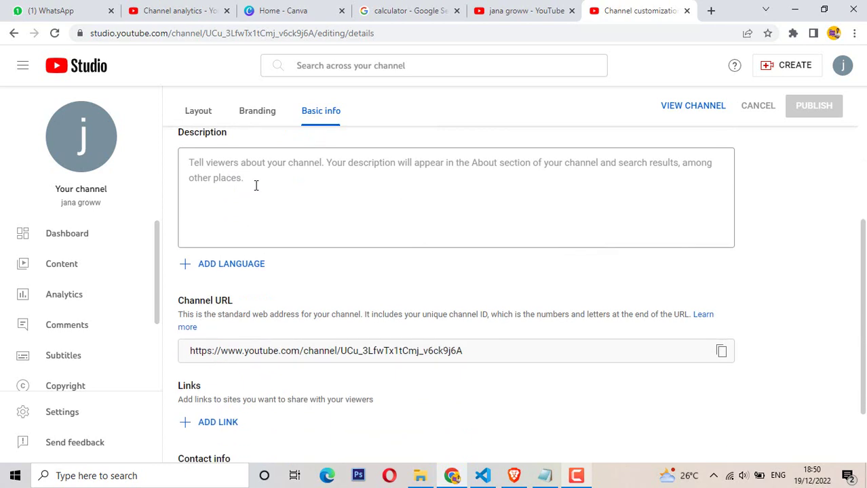
scroll(255, 186, up, 2)
click(244, 238)
scroll(304, 231, up, 1)
click(307, 266)
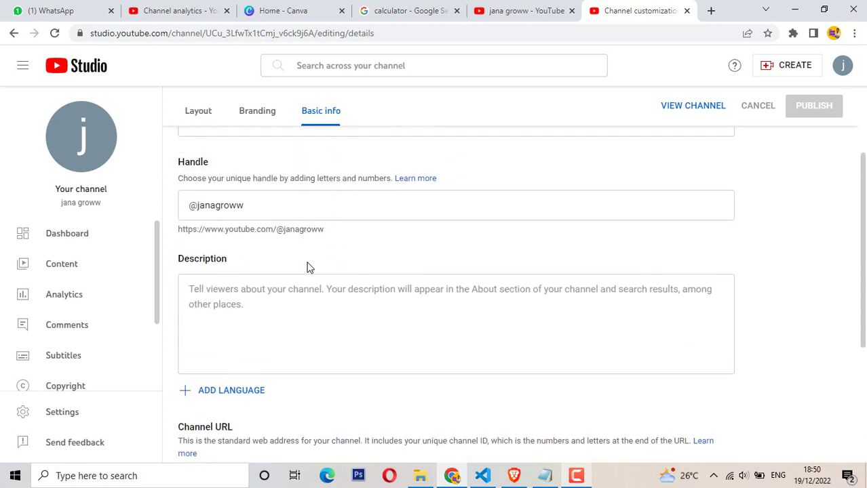
scroll(226, 267, down, 1)
Step: Check the About page, then publish the channel description 'Isss'
click(561, 8)
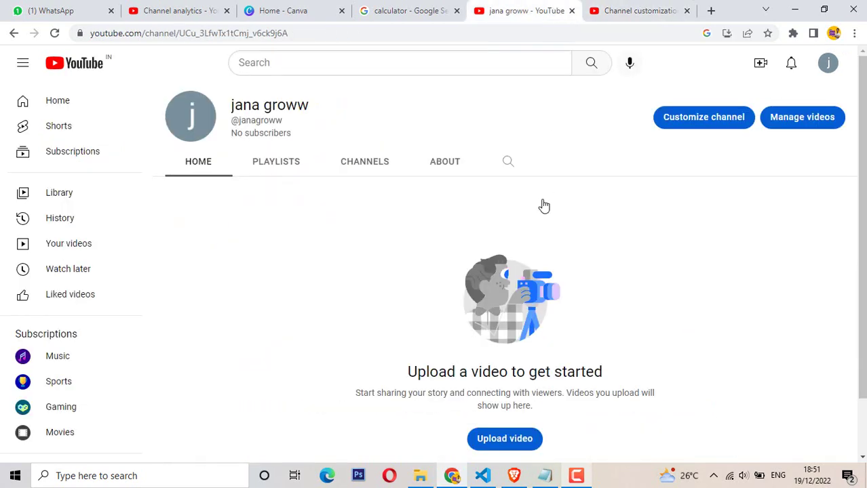
click(447, 163)
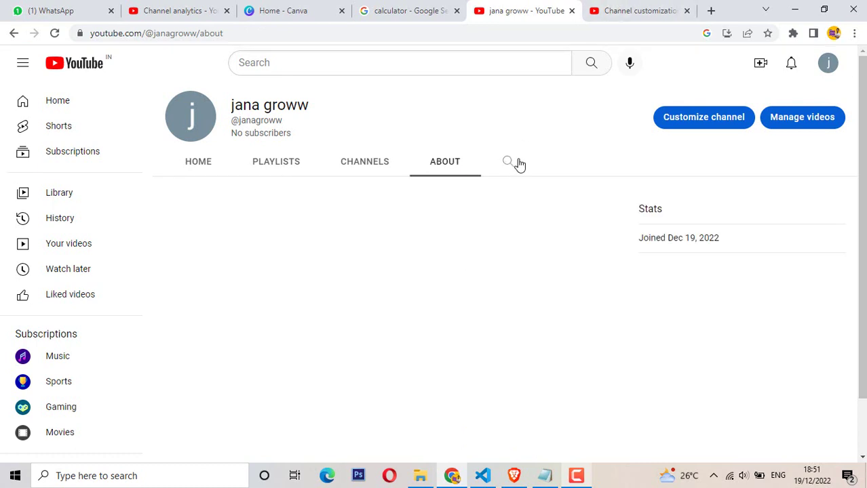
click(646, 8)
click(314, 279)
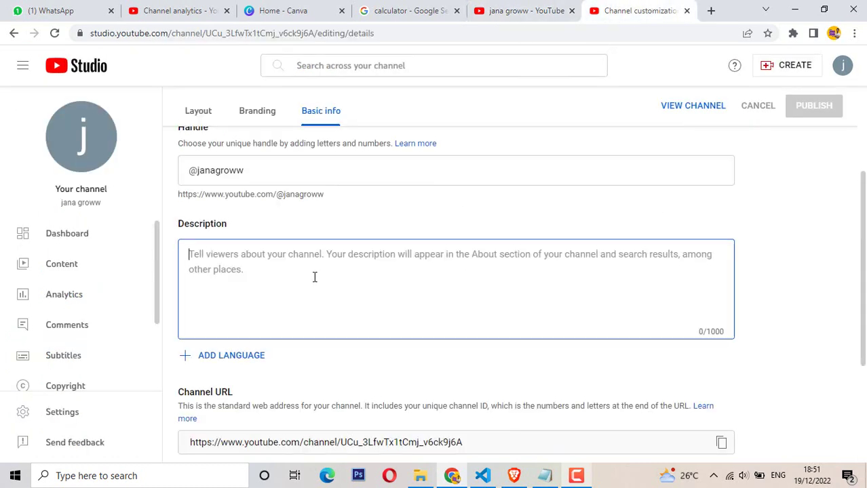
text(I)
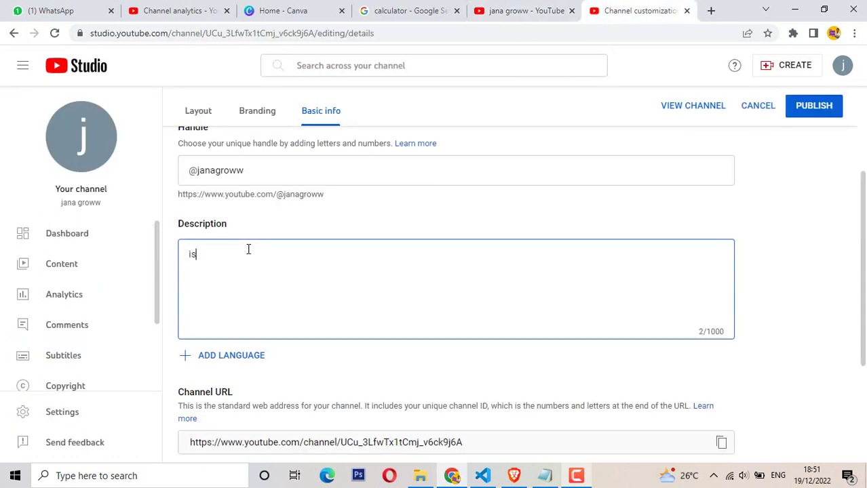
text(sss)
click(804, 109)
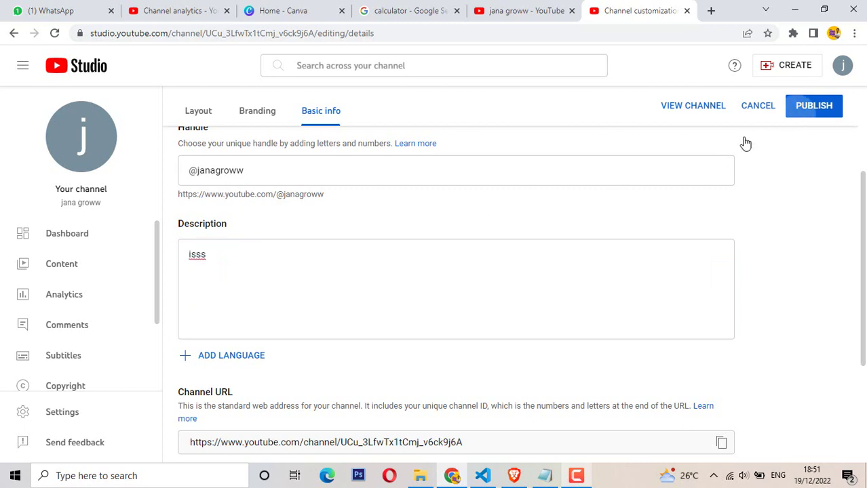
Step: Reload the channel's About page to confirm the description 'Isss' appears
click(521, 8)
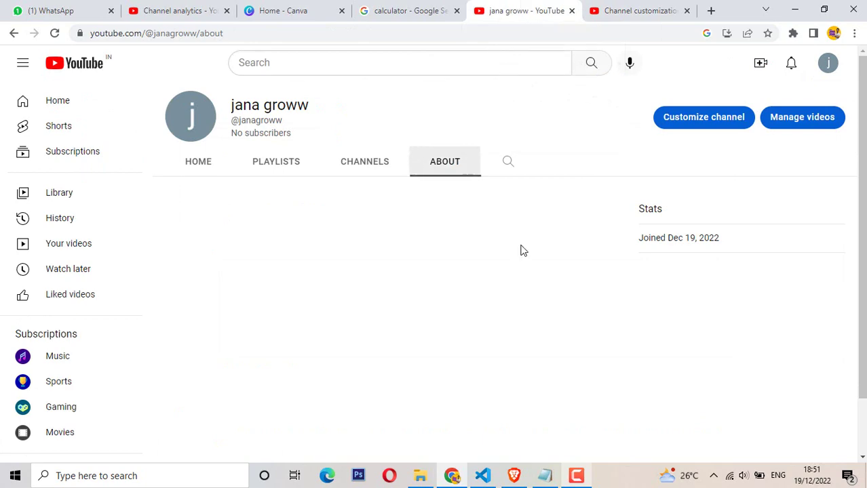
click(600, 28)
key(Return)
click(623, 8)
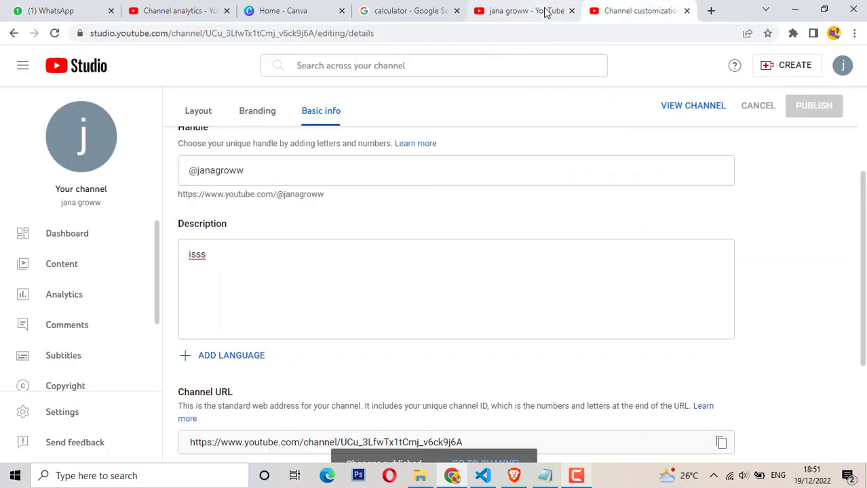
click(551, 9)
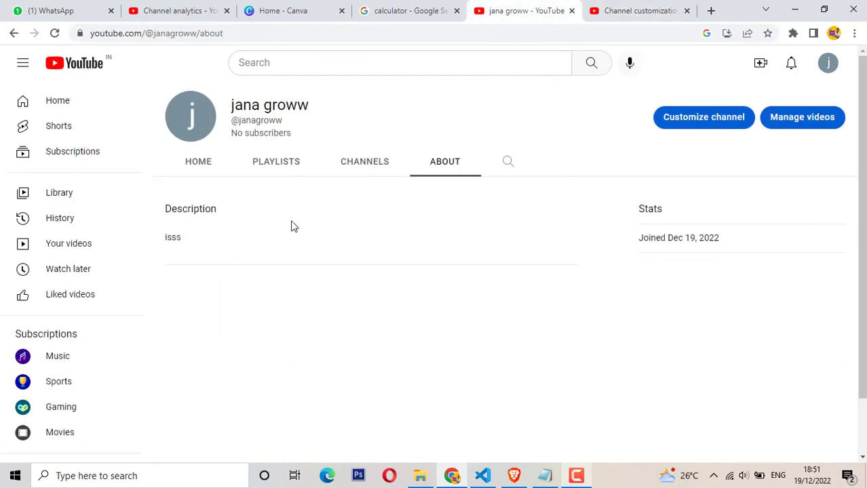
drag(293, 227, 609, 6)
click(609, 8)
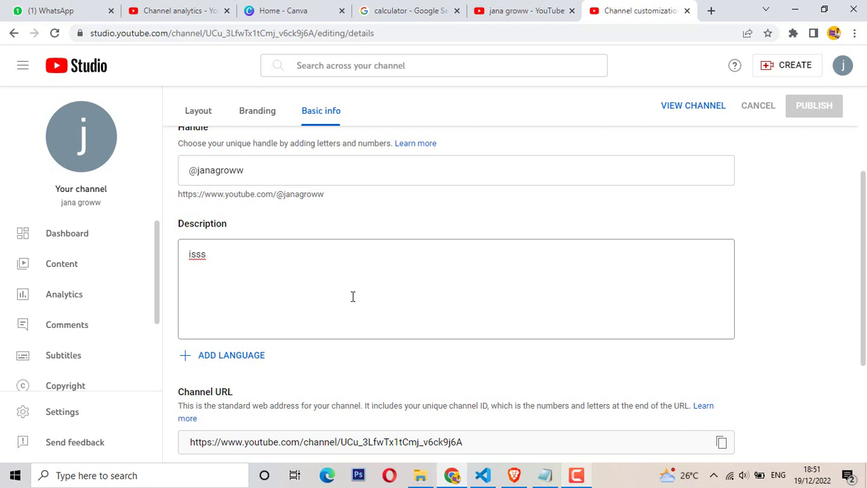
scroll(352, 296, up, 3)
scroll(353, 297, down, 3)
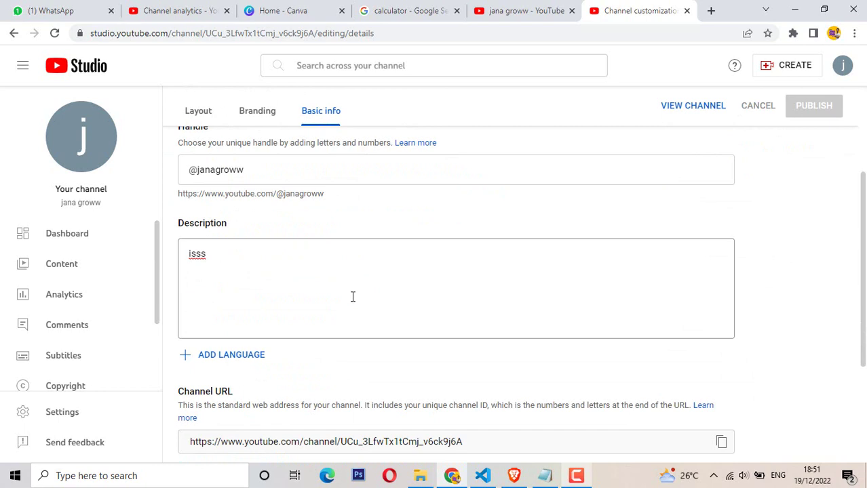
scroll(353, 297, up, 3)
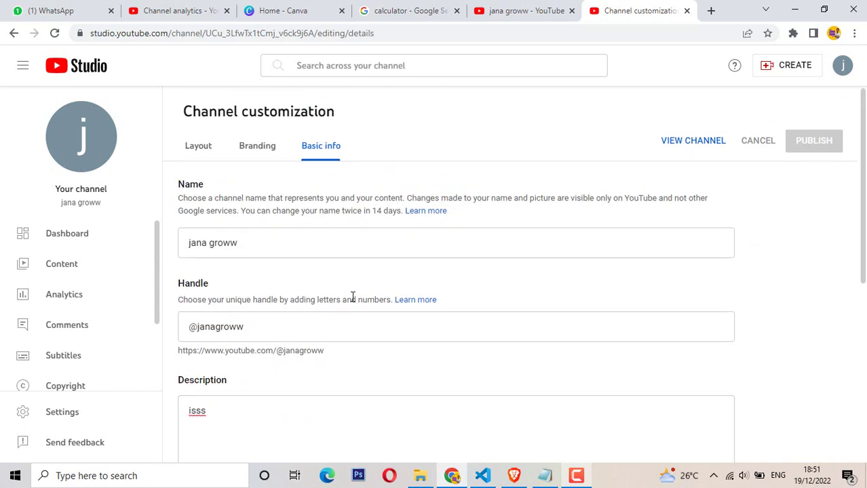
scroll(353, 296, down, 3)
scroll(353, 296, down, 1)
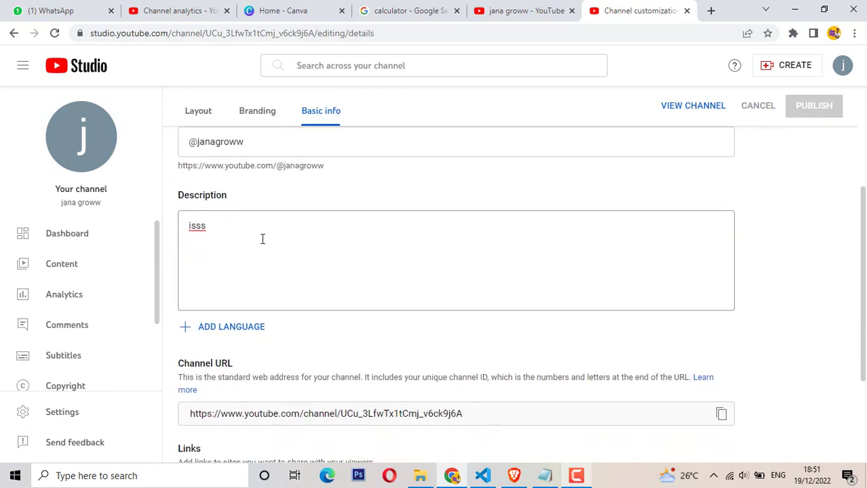
scroll(324, 295, down, 2)
scroll(343, 258, up, 3)
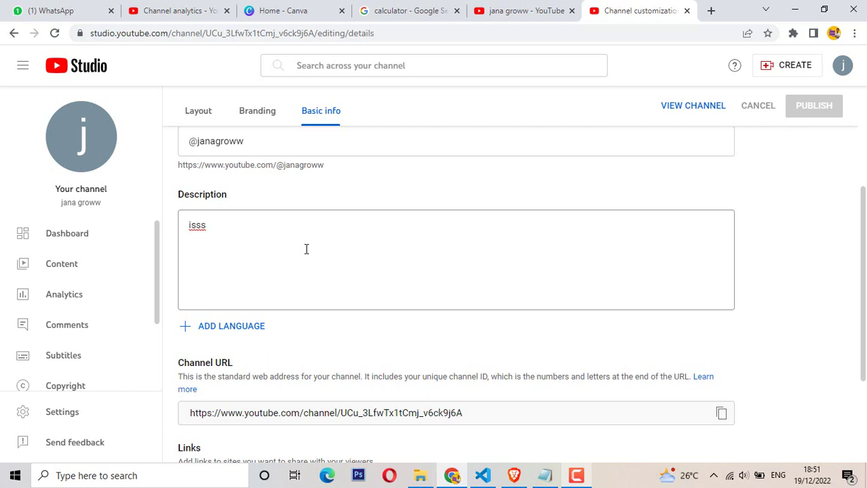
click(306, 249)
click(810, 248)
scroll(788, 269, down, 2)
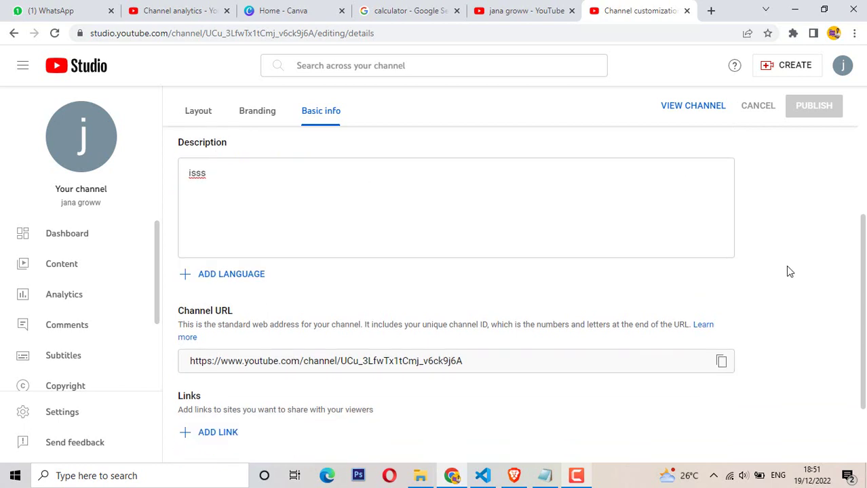
scroll(380, 284, up, 1)
scroll(475, 319, down, 1)
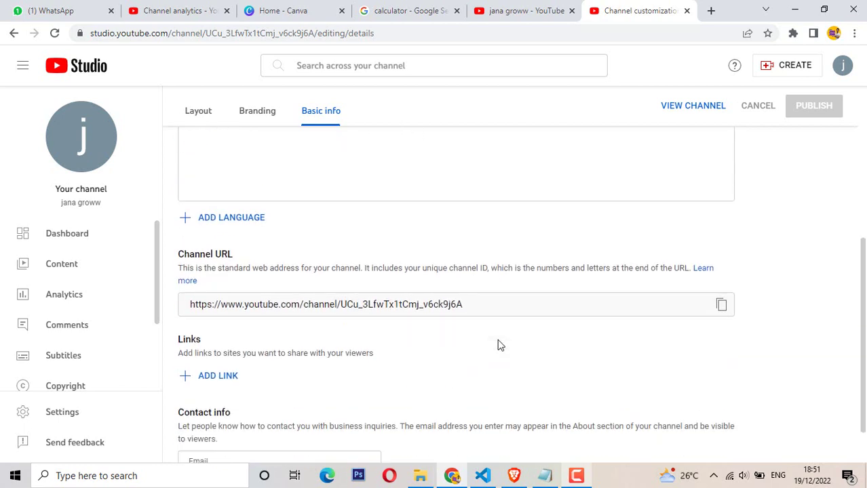
drag(179, 222, 408, 215)
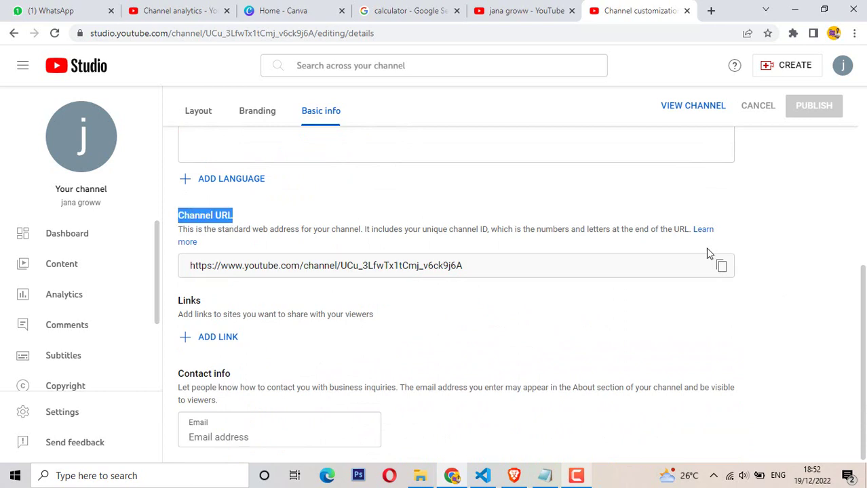
click(767, 279)
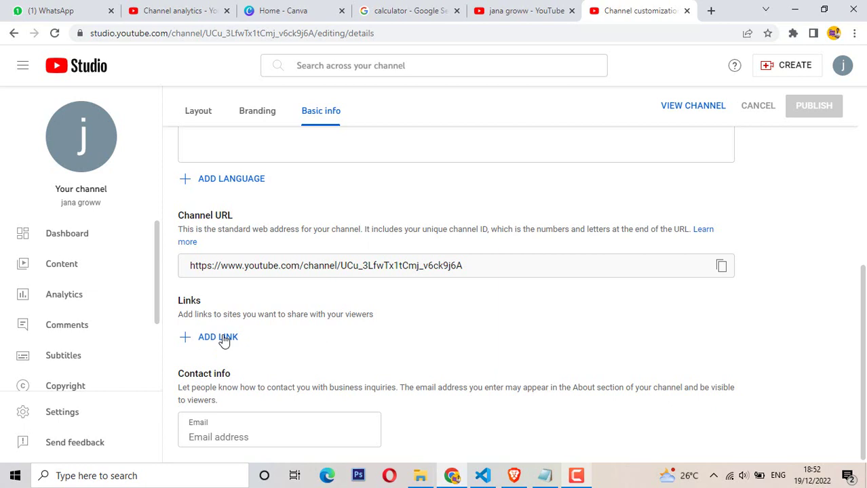
scroll(224, 341, up, 2)
scroll(222, 341, down, 2)
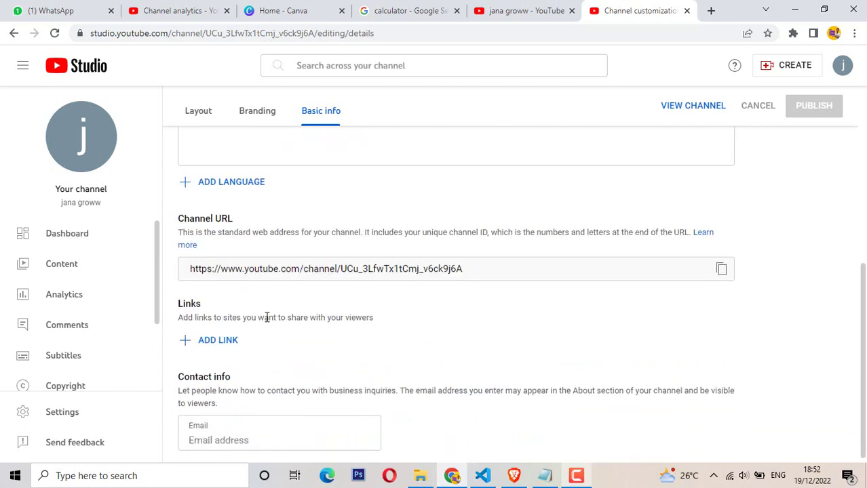
scroll(277, 348, down, 1)
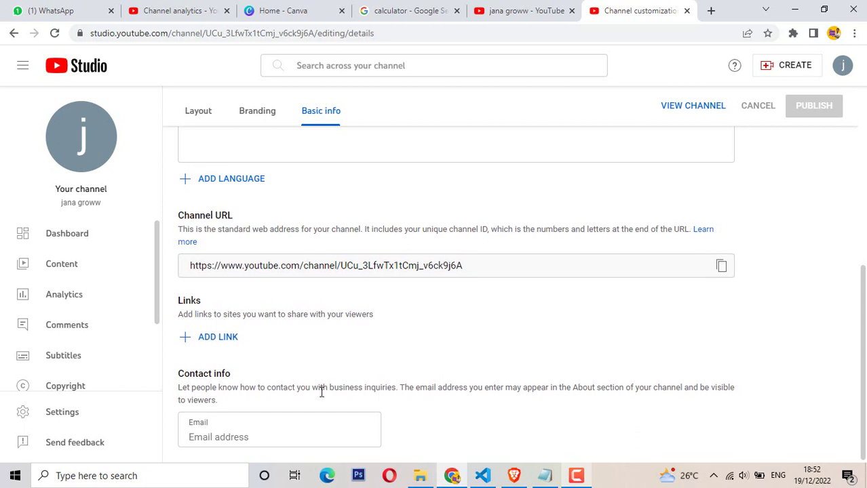
scroll(577, 348, up, 5)
scroll(264, 298, up, 1)
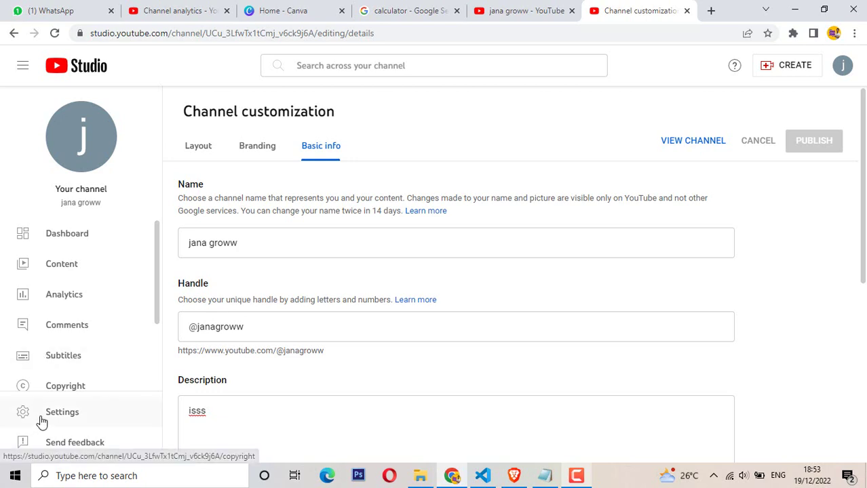
Step: In Settings > General, set the default currency to INR — Indian Rupee and save
click(13, 419)
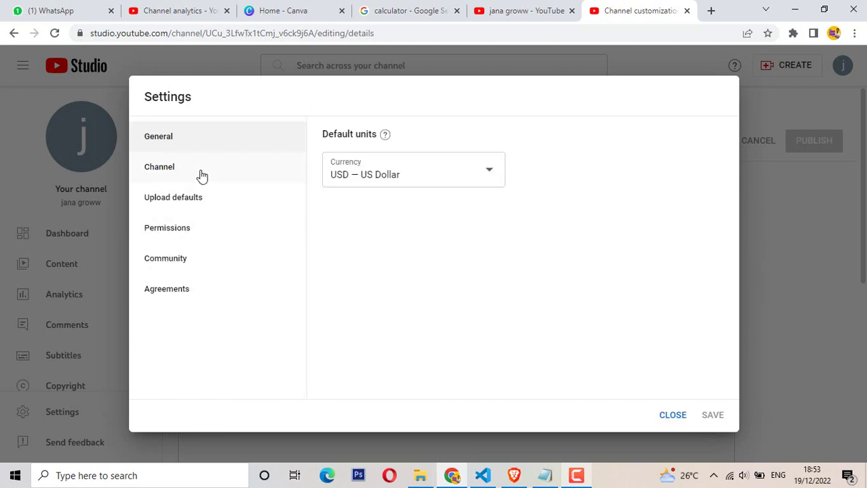
click(207, 157)
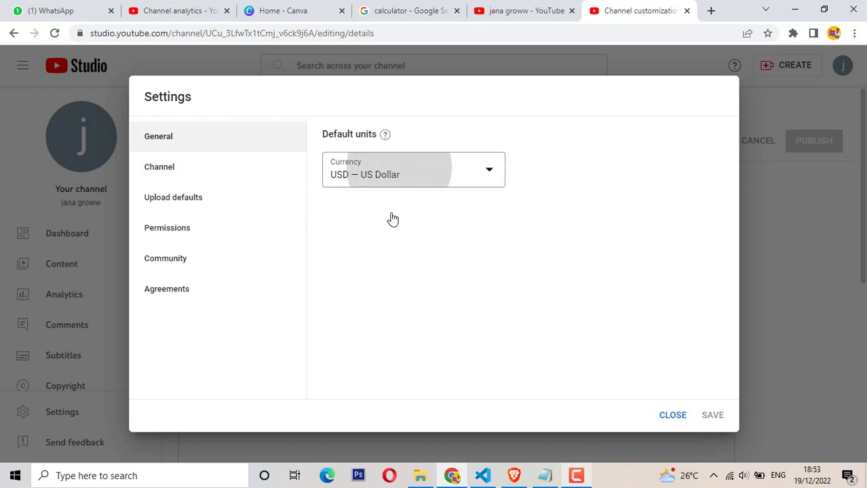
click(399, 177)
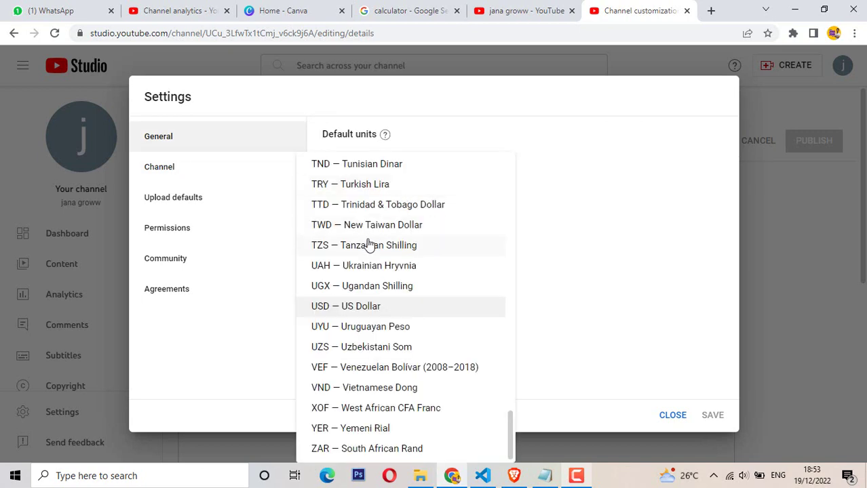
scroll(368, 245, up, 10)
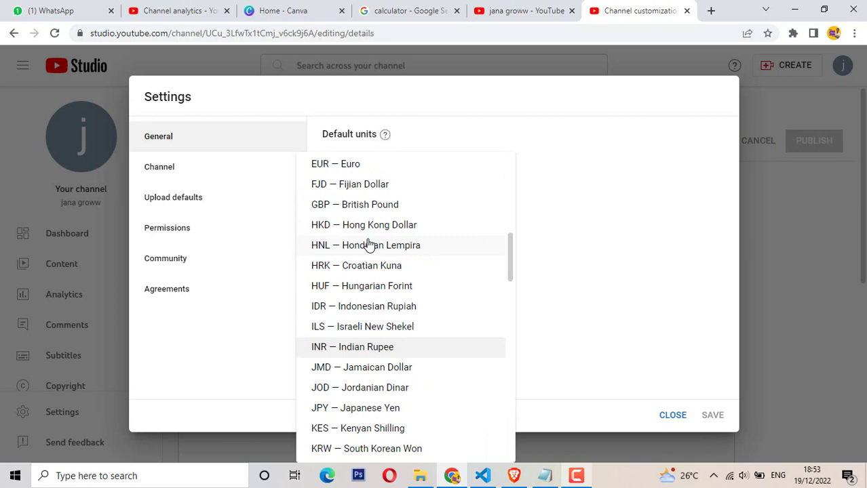
click(375, 349)
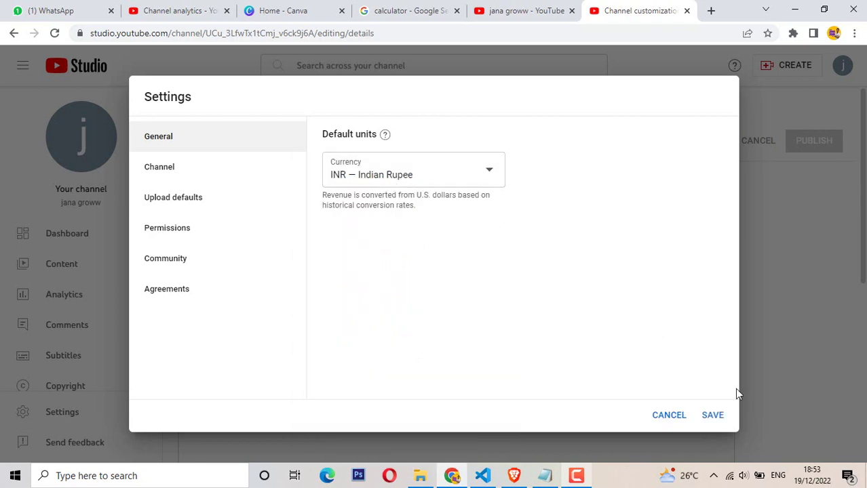
click(712, 415)
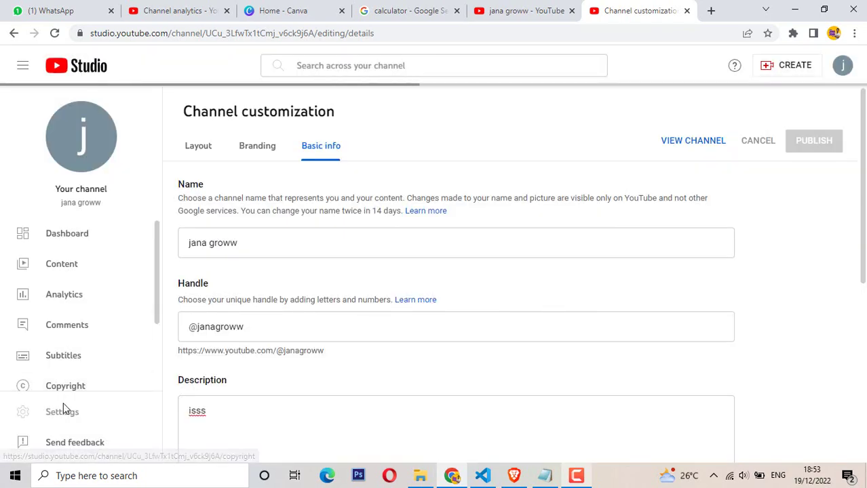
click(64, 413)
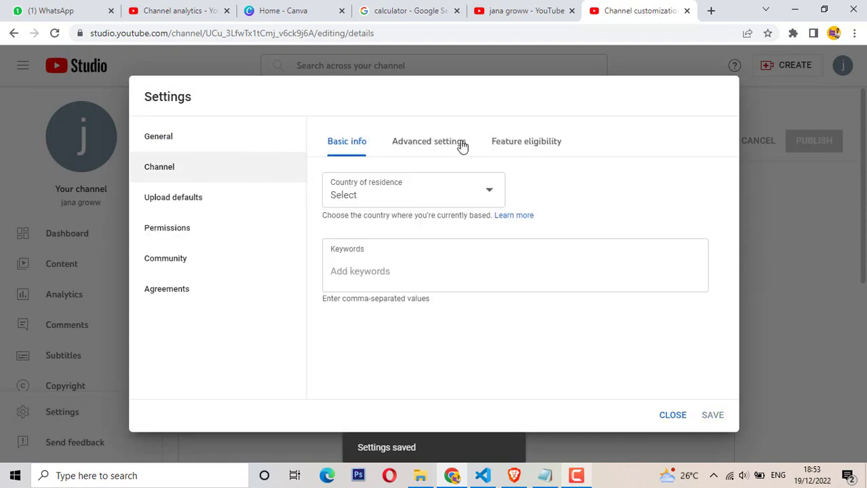
Step: Set the channel's Country of residence to India in basic info
click(407, 148)
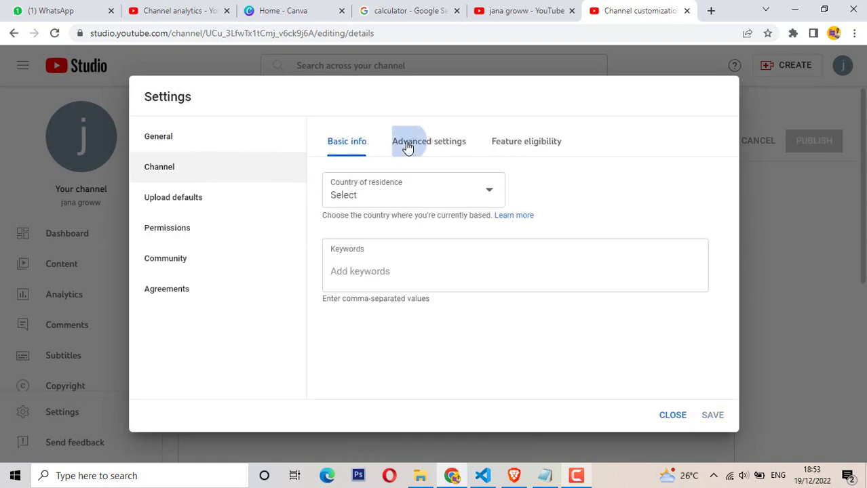
click(344, 153)
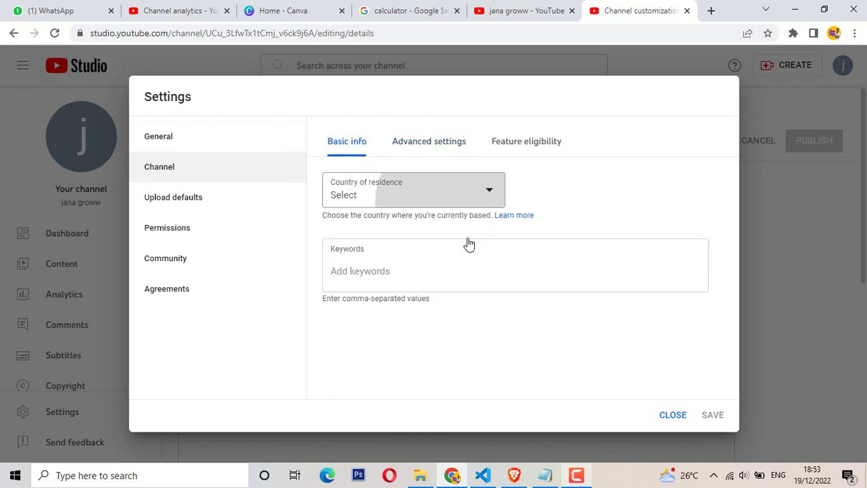
click(434, 206)
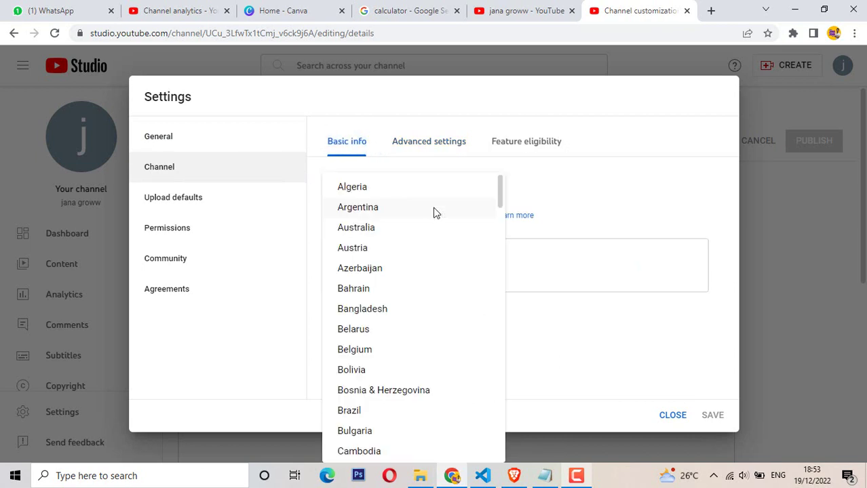
scroll(421, 238, down, 6)
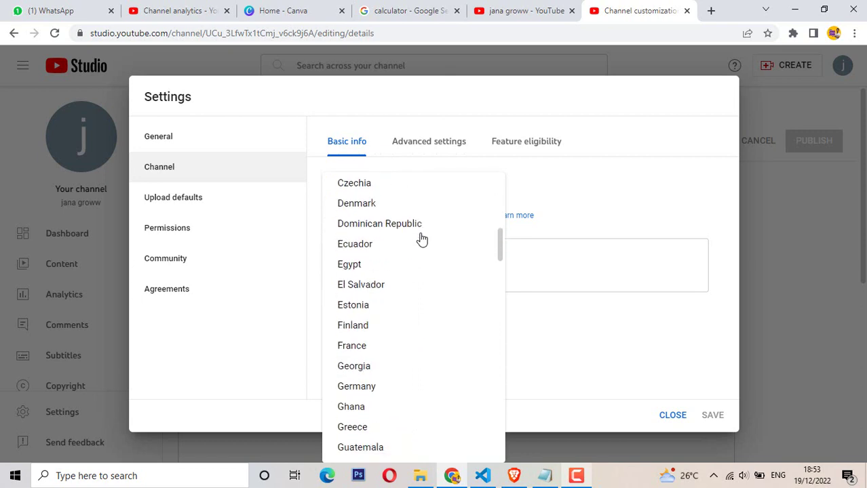
scroll(421, 238, up, 3)
scroll(420, 238, down, 13)
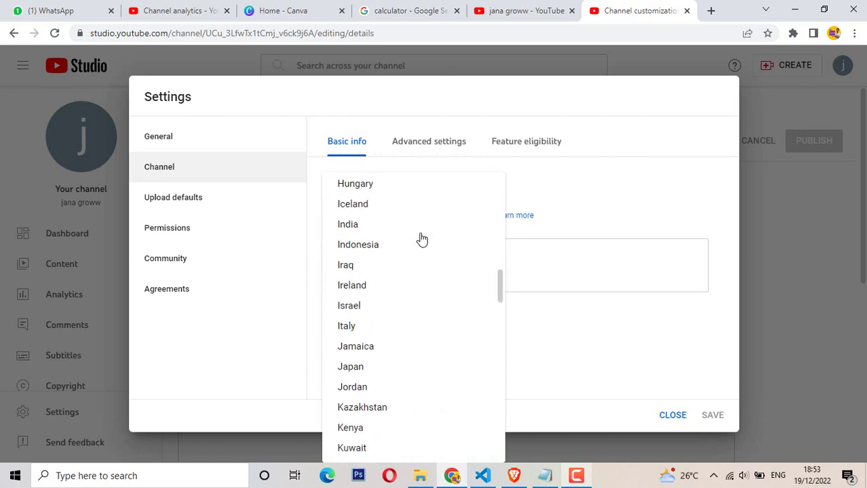
scroll(412, 242, up, 1)
scroll(378, 227, up, 4)
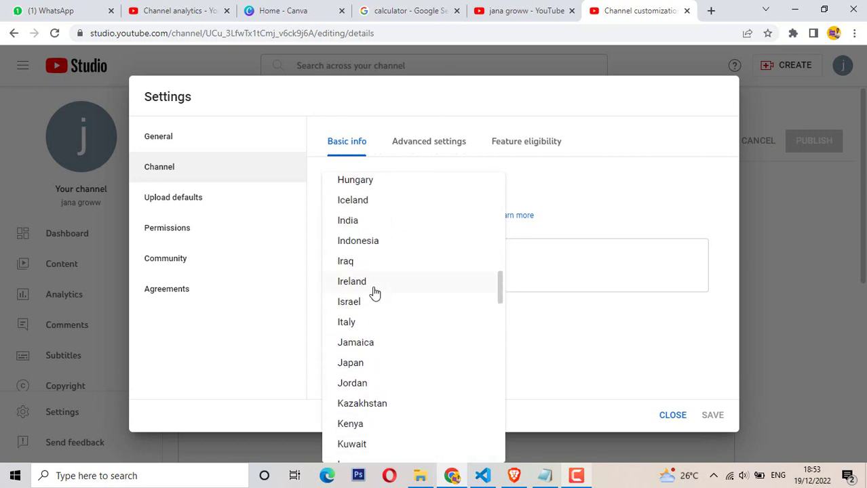
click(378, 223)
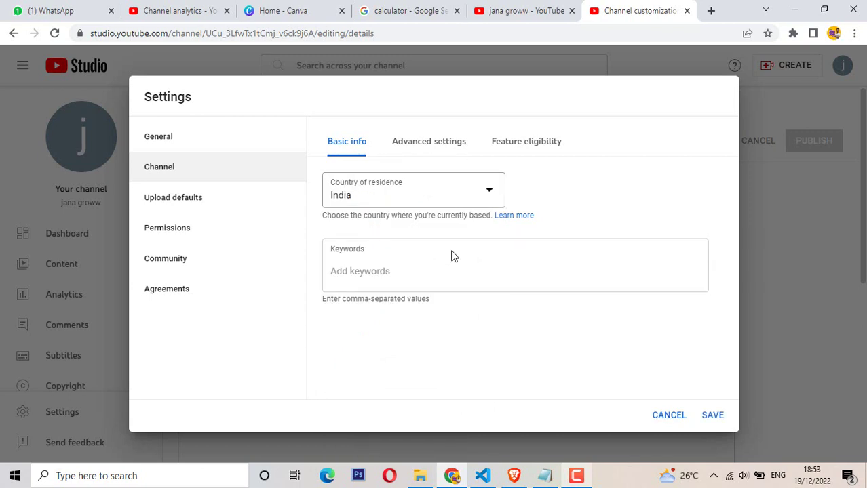
Step: Leave Keywords empty and switch to the Advanced settings tab
click(440, 280)
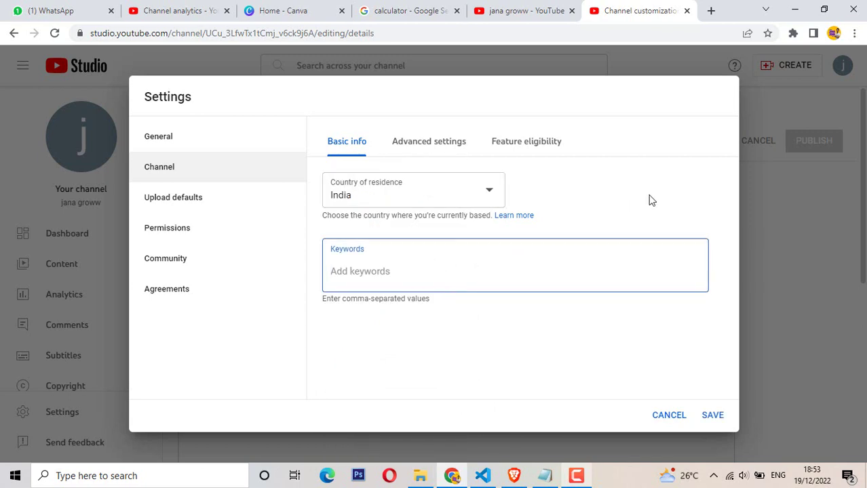
click(576, 228)
click(406, 280)
click(648, 194)
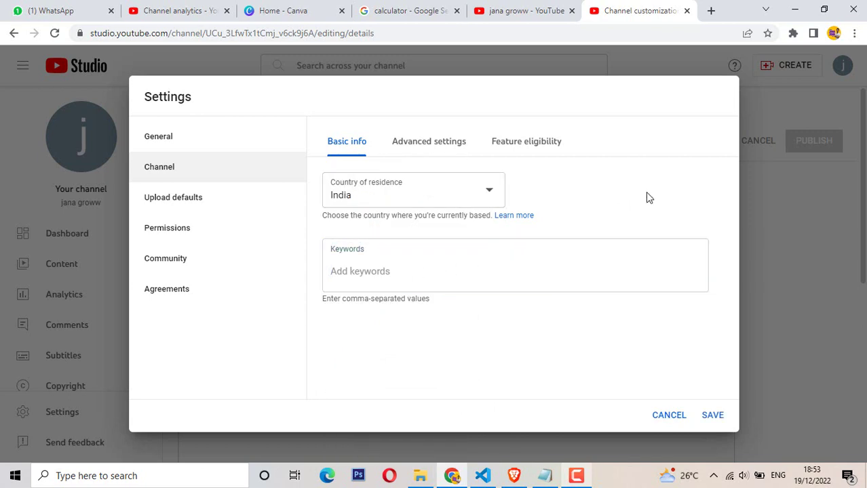
click(456, 281)
click(599, 207)
click(457, 274)
click(613, 200)
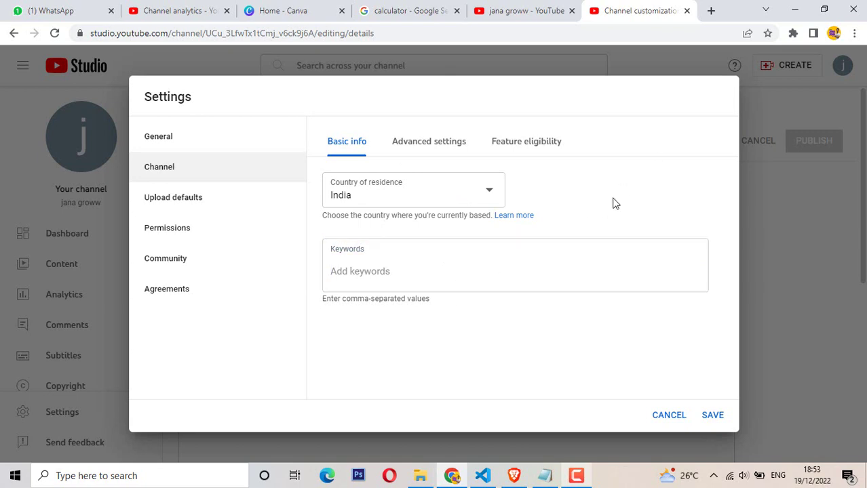
click(443, 279)
click(543, 225)
click(447, 146)
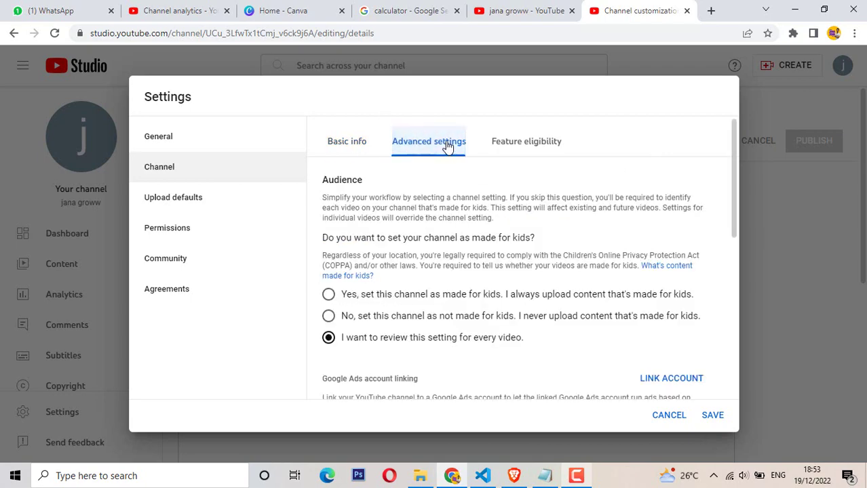
Step: Open Feature eligibility and expand the Intermediate features requirements
scroll(447, 216, down, 5)
scroll(446, 215, up, 2)
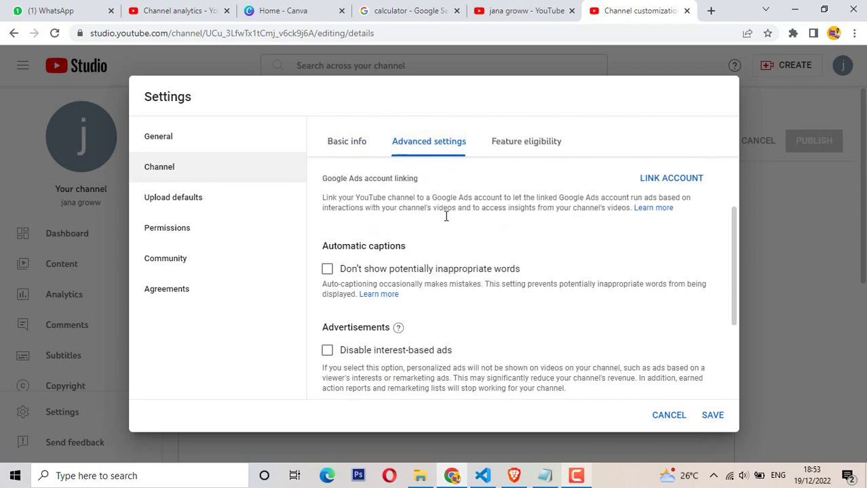
scroll(447, 215, up, 3)
click(537, 147)
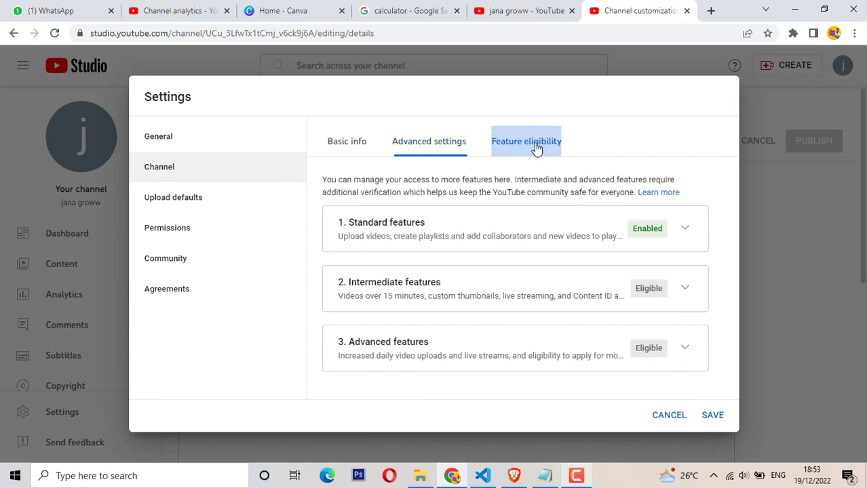
click(683, 228)
scroll(590, 370, down, 3)
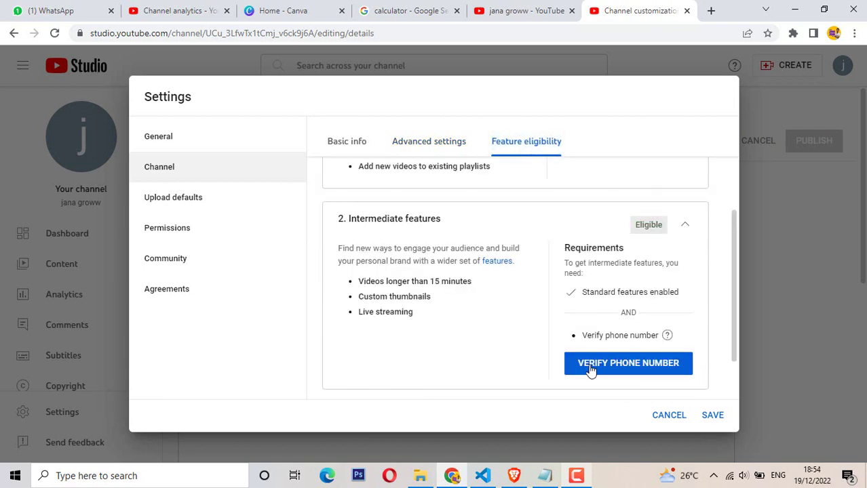
scroll(475, 287, down, 1)
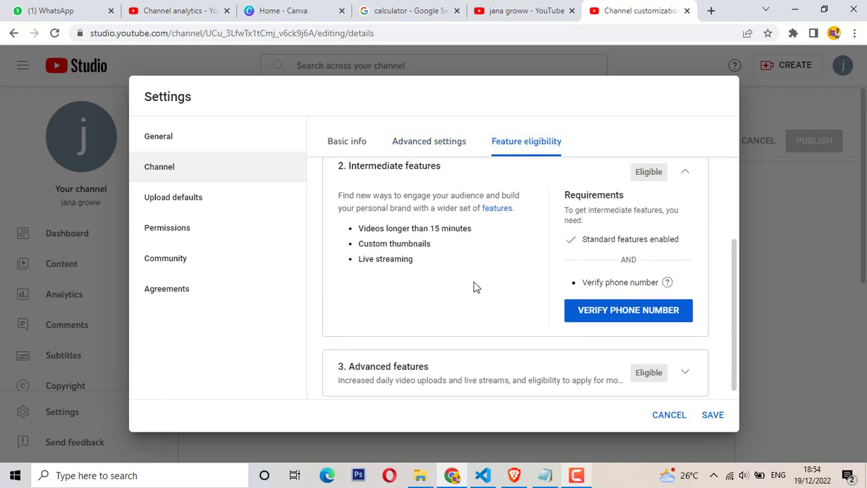
scroll(475, 287, up, 1)
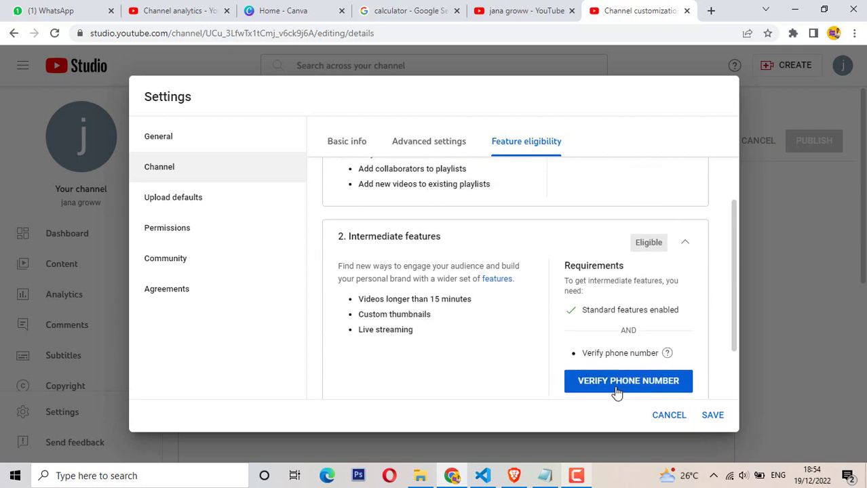
scroll(460, 324, down, 1)
scroll(459, 325, up, 1)
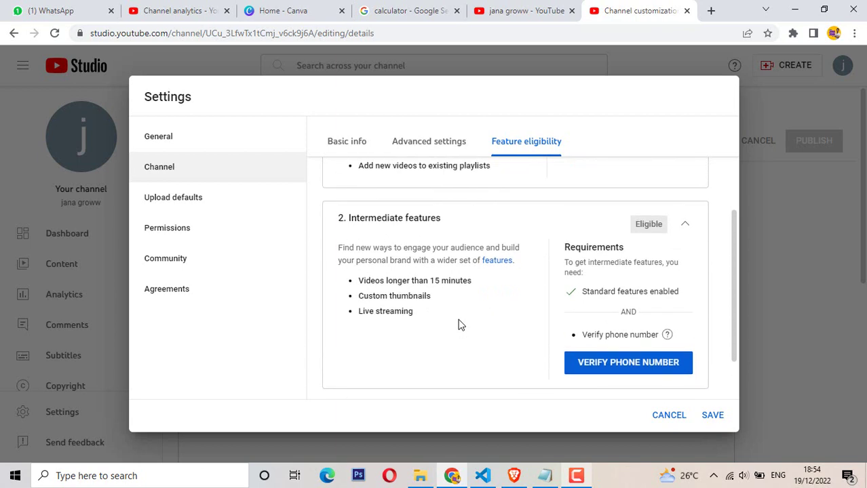
Step: Review the Intermediate features requirements and begin phone number verification
mouse_move(584, 338)
scroll(422, 340, down, 1)
scroll(421, 341, up, 1)
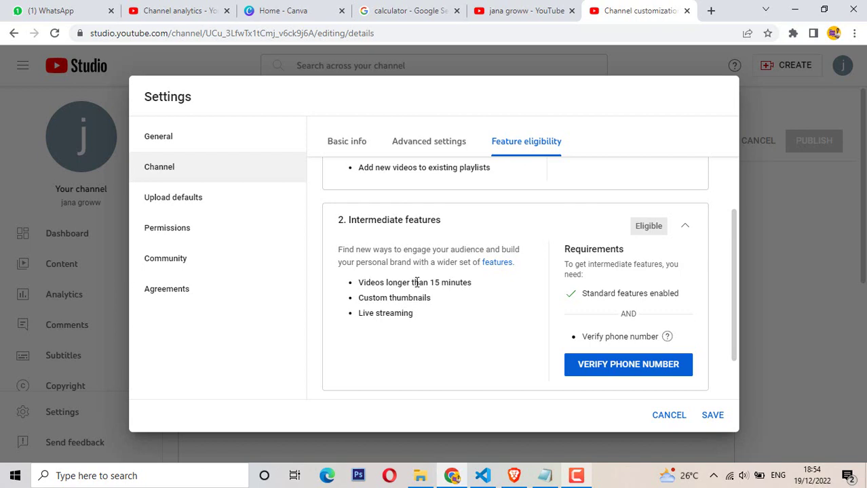
scroll(416, 282, down, 1)
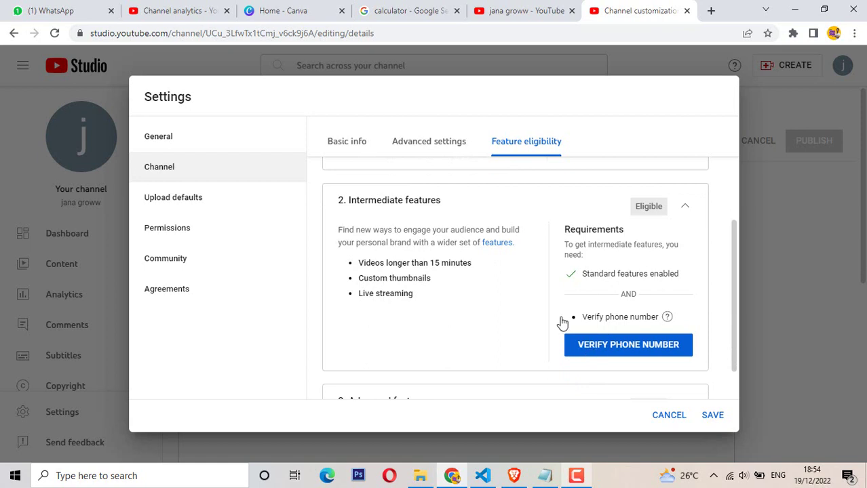
scroll(486, 276, down, 1)
scroll(563, 295, up, 2)
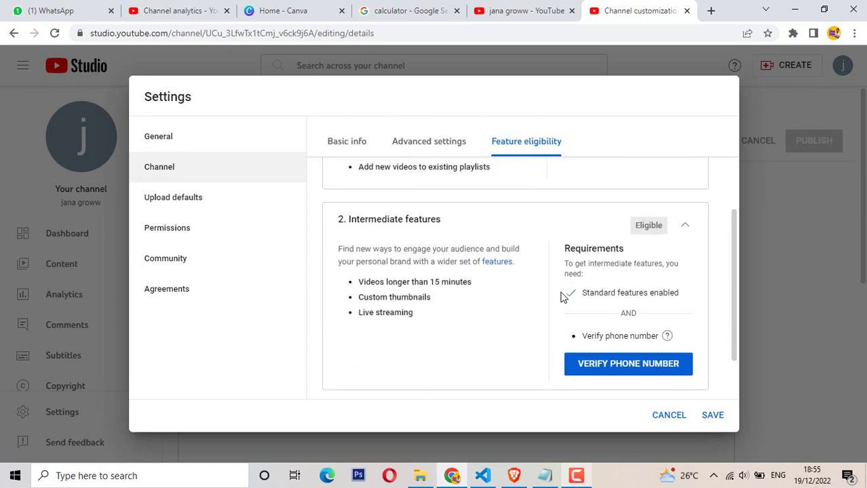
scroll(562, 298, down, 1)
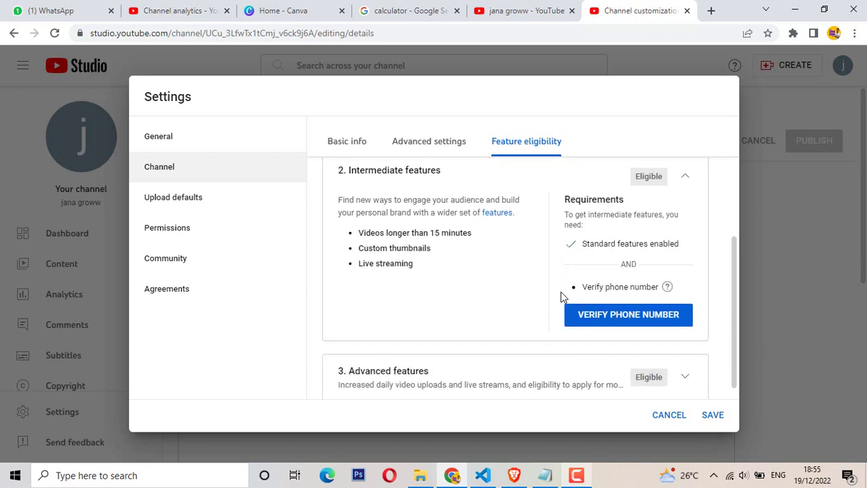
scroll(561, 297, up, 1)
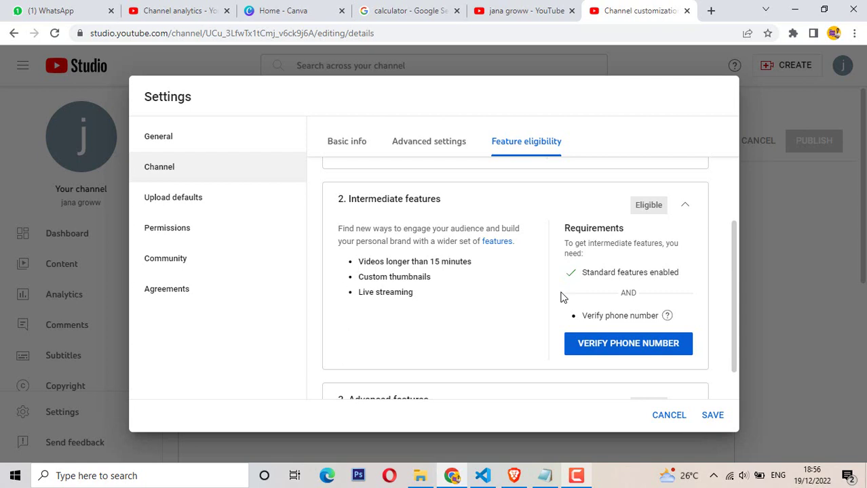
scroll(618, 317, down, 1)
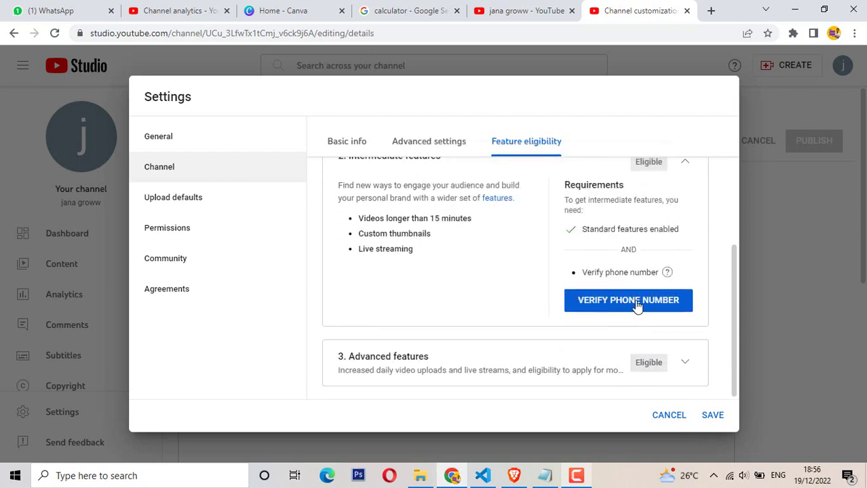
click(637, 303)
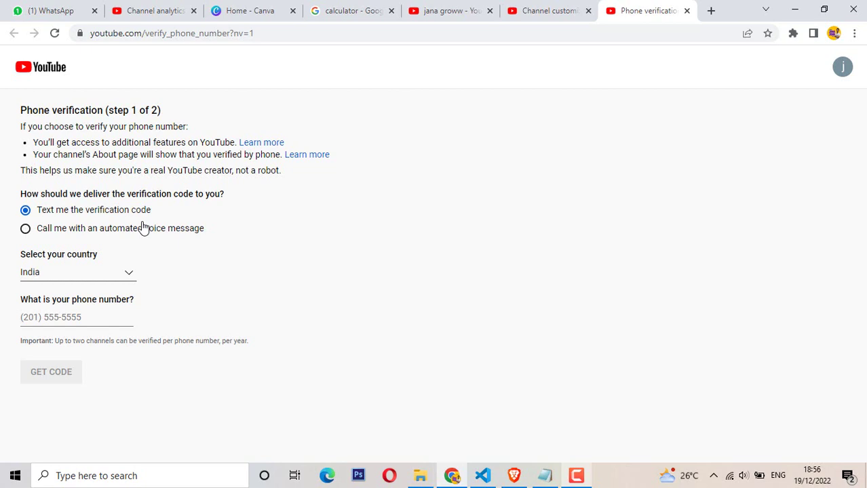
Step: Keep text-message delivery with India as country and enter the phone number
triple_click(143, 228)
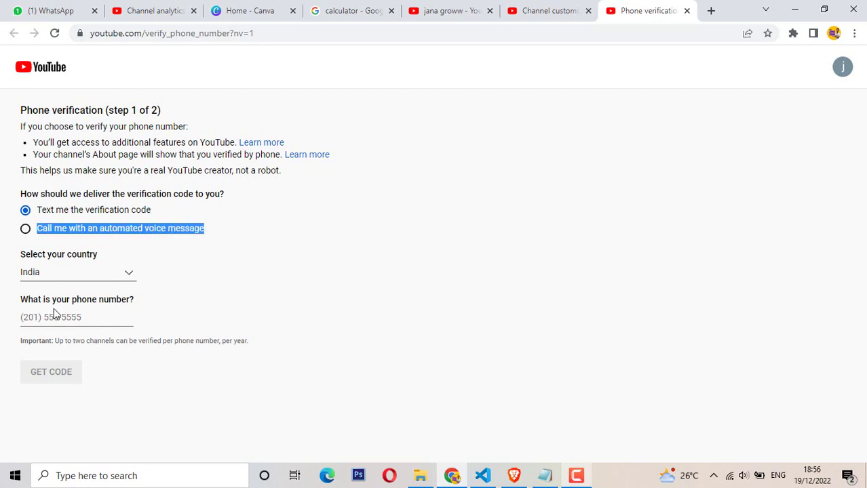
click(107, 324)
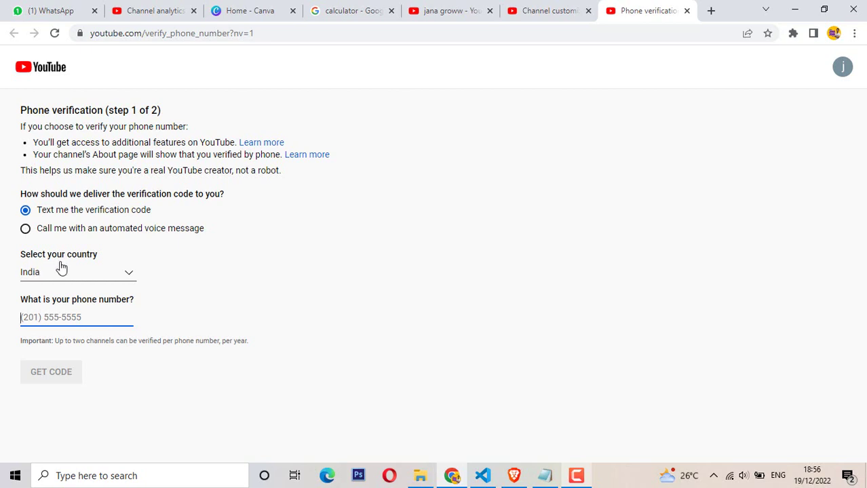
click(122, 277)
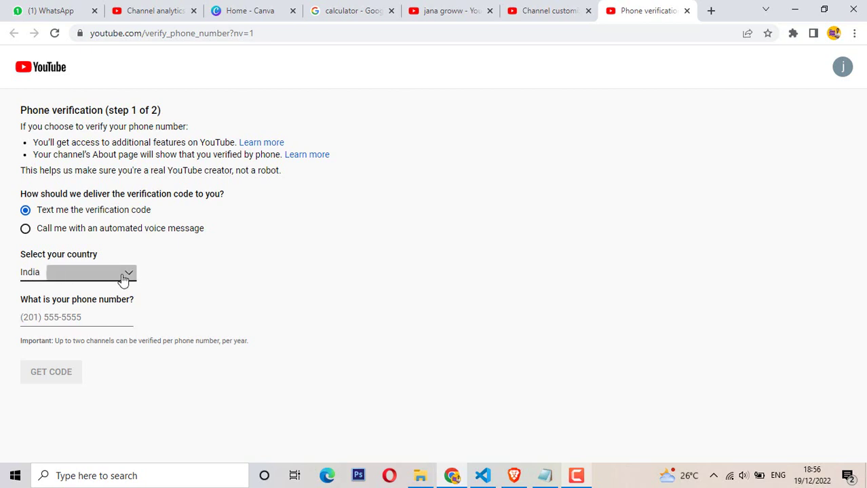
click(270, 289)
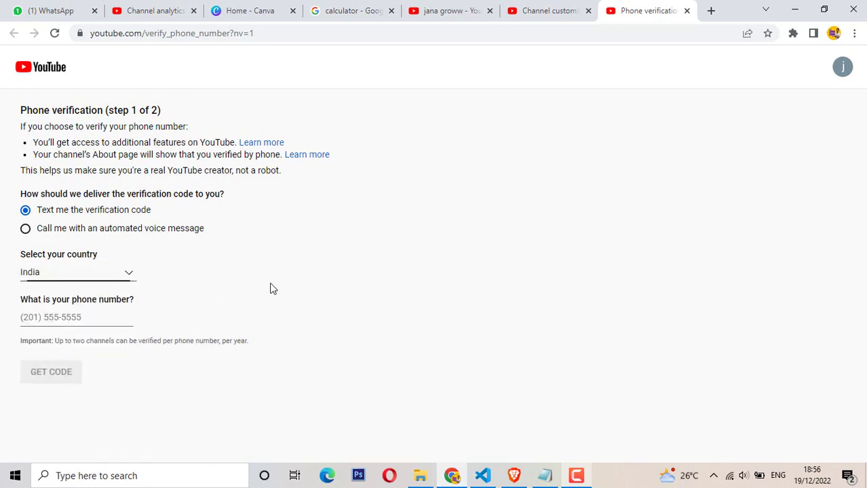
click(62, 313)
text(93)
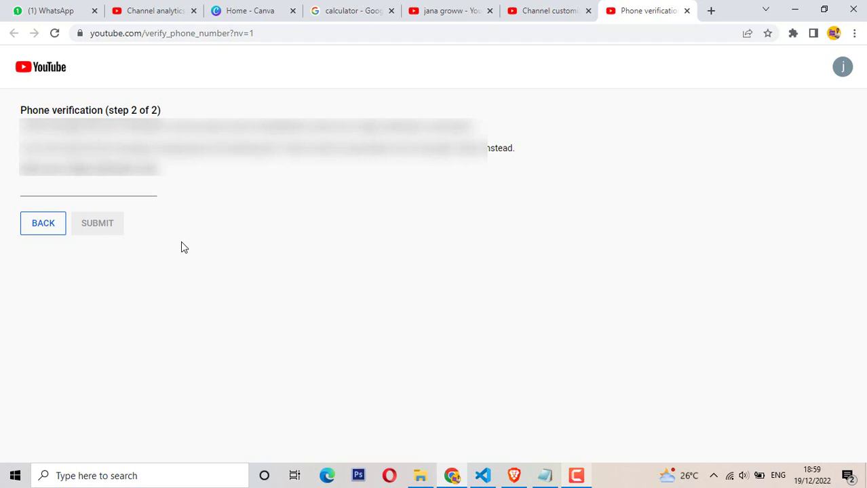
Step: Enter the texted verification code and submit it
click(129, 192)
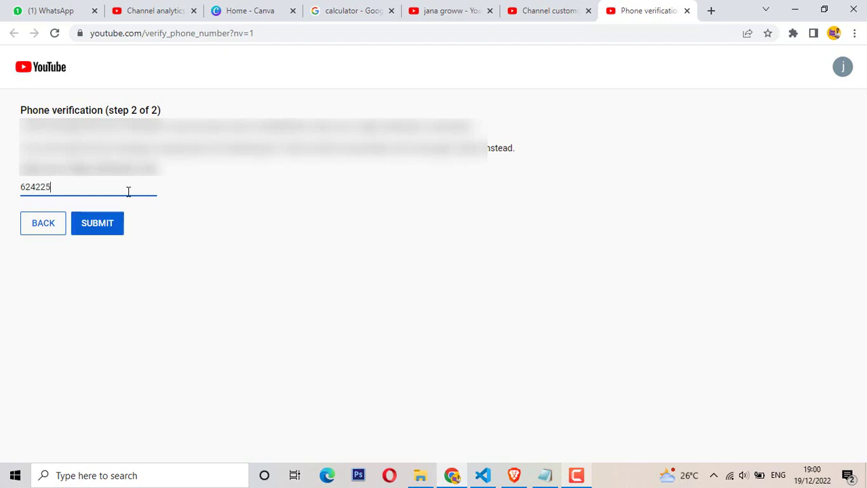
click(113, 218)
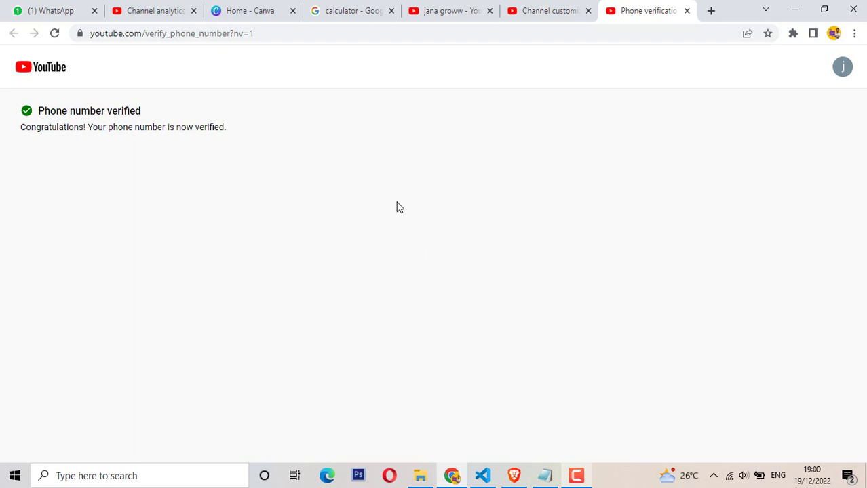
Step: Close the verification tab and collapse the Enabled Intermediate and Standard feature details
click(686, 11)
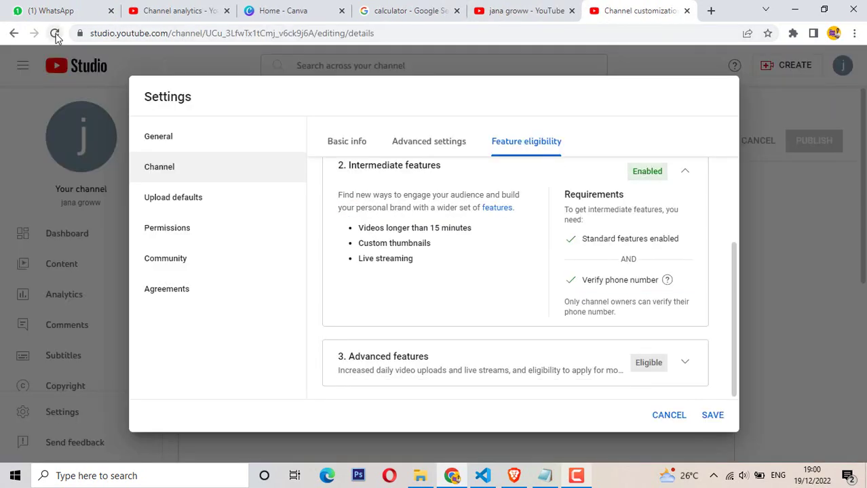
click(683, 177)
scroll(672, 200, up, 3)
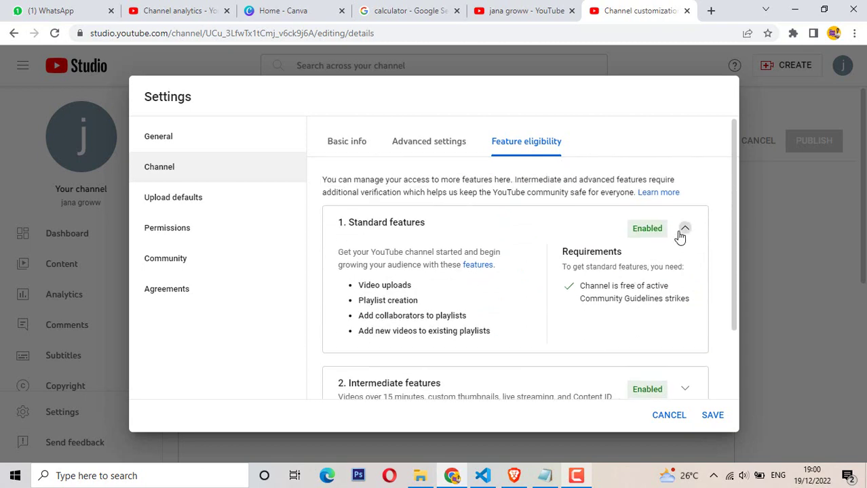
click(681, 230)
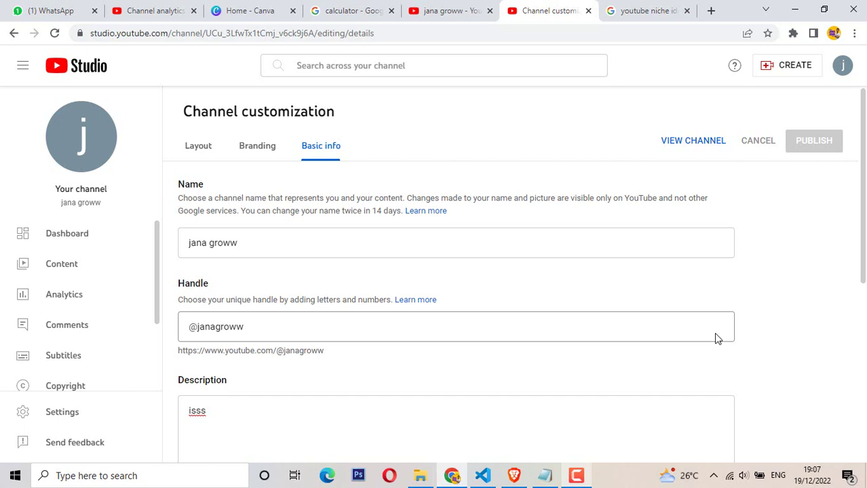
Step: Return to the 'youtube niche ideas' results and highlight the Entertainment vlogs idea
click(630, 8)
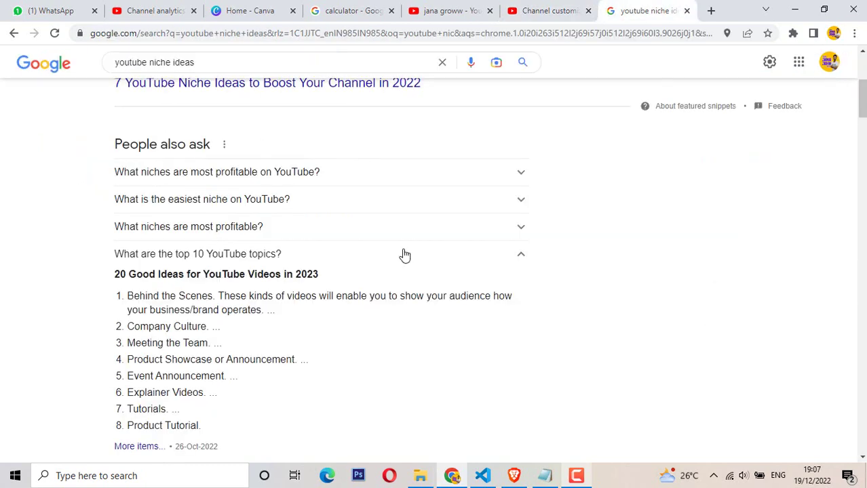
scroll(234, 236, up, 4)
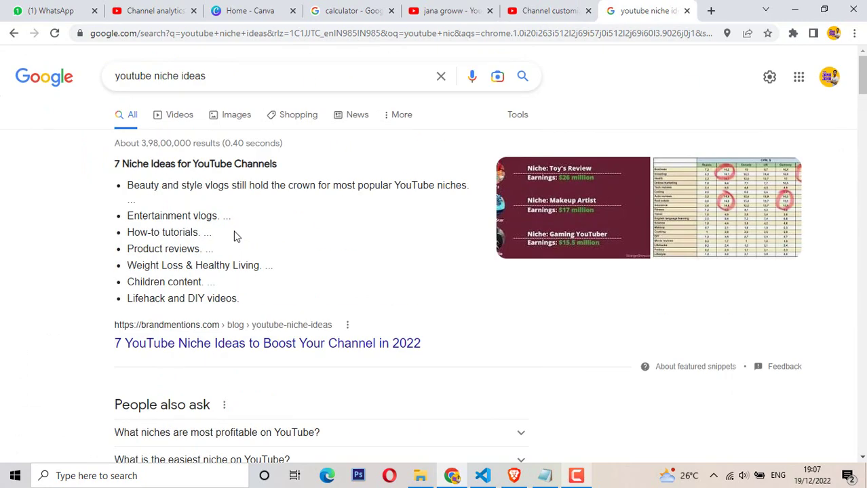
scroll(236, 234, down, 2)
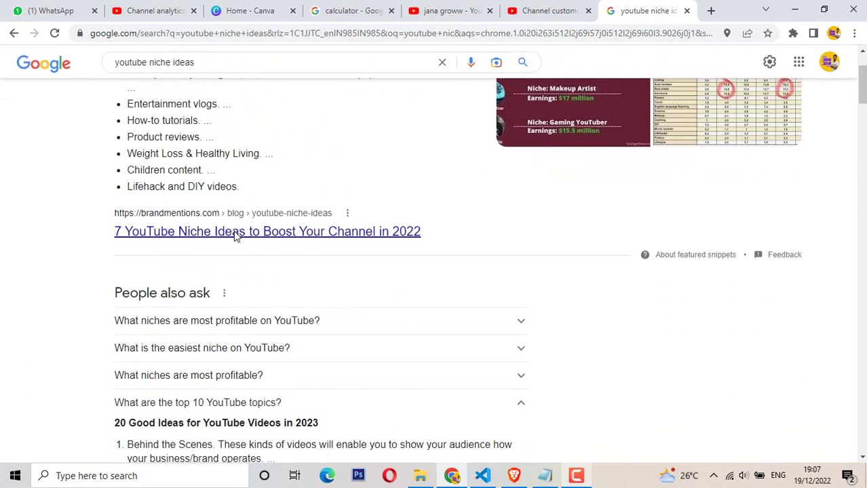
scroll(217, 203, up, 2)
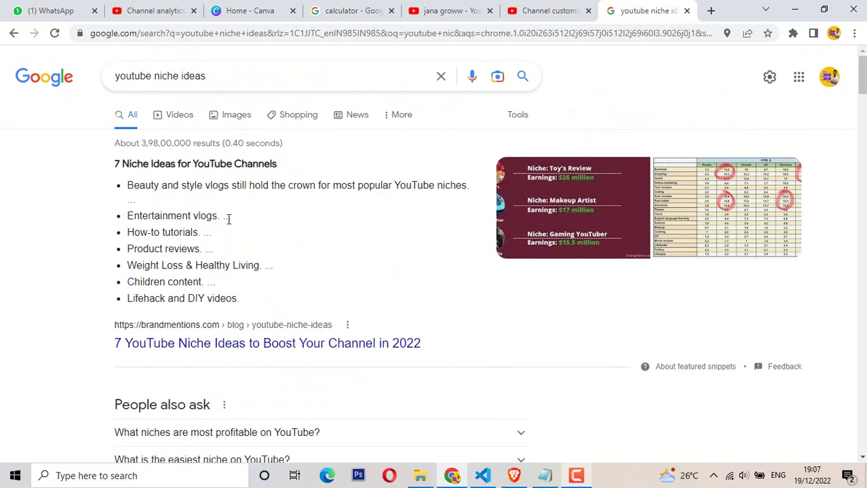
drag(221, 216, 112, 207)
click(282, 227)
Step: Highlight the How-to tutorials, Product reviews and Weight Loss & Healthy Living ideas
scroll(283, 227, down, 1)
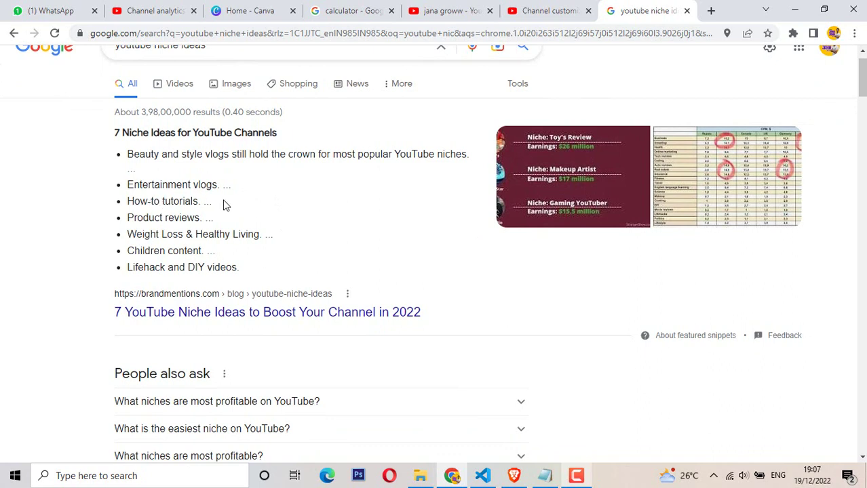
drag(226, 206, 138, 207)
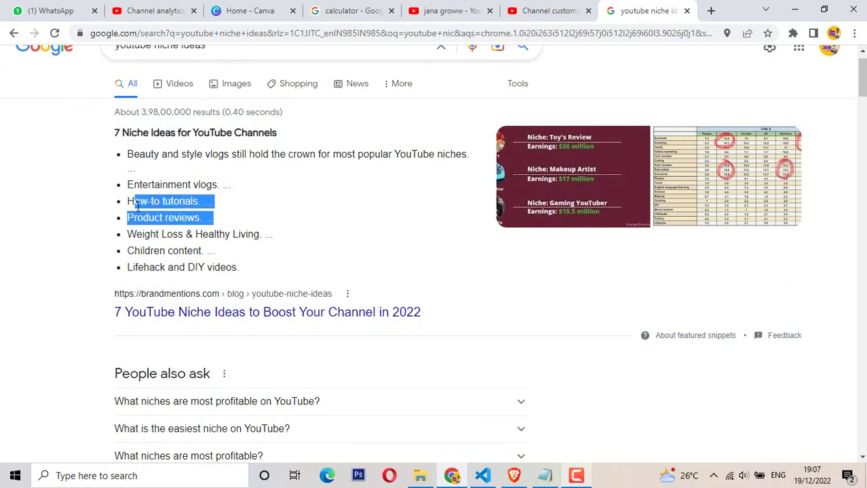
mouse_move(311, 228)
mouse_down()
mouse_move(273, 240)
mouse_move(161, 234)
mouse_up()
click(281, 234)
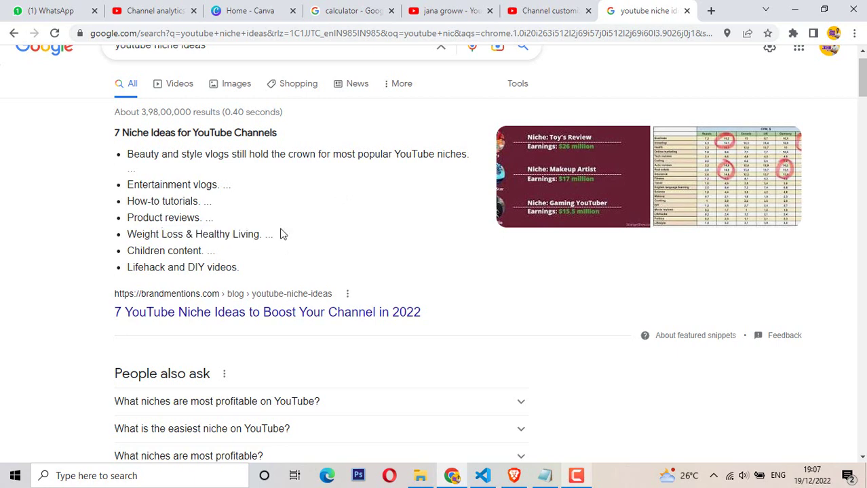
scroll(232, 205, down, 1)
drag(287, 201, 120, 193)
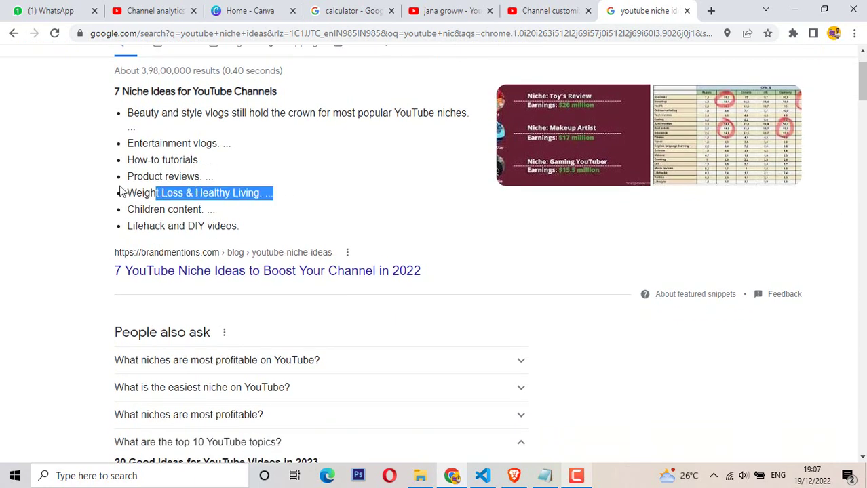
click(323, 160)
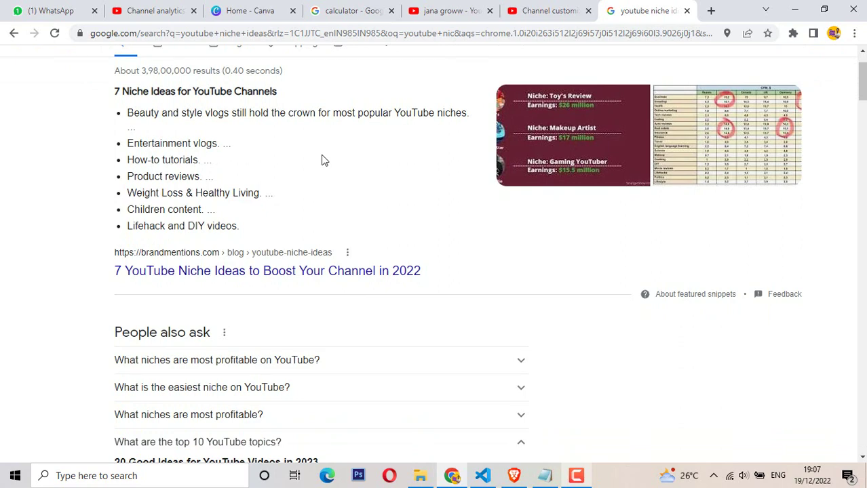
Step: Highlight the Children content and last two ideas, then expand 'What niches are most profitable on YouTube?'
scroll(283, 185, down, 2)
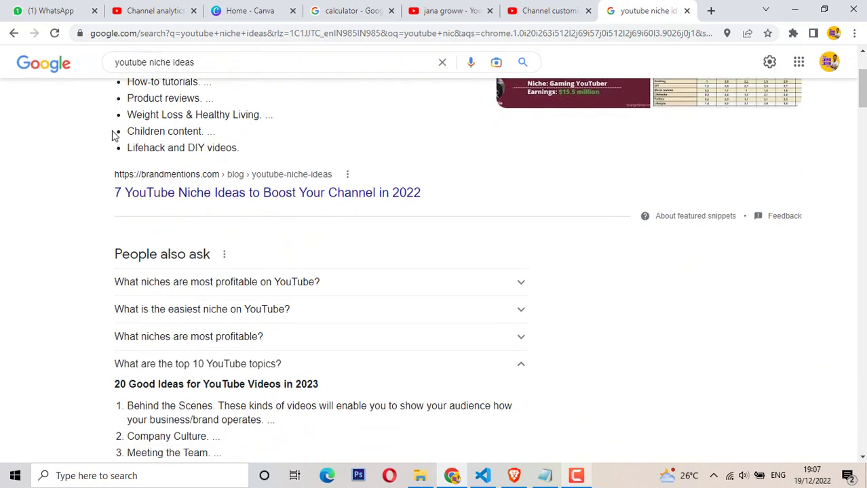
triple_click(268, 132)
click(271, 133)
drag(239, 151, 34, 136)
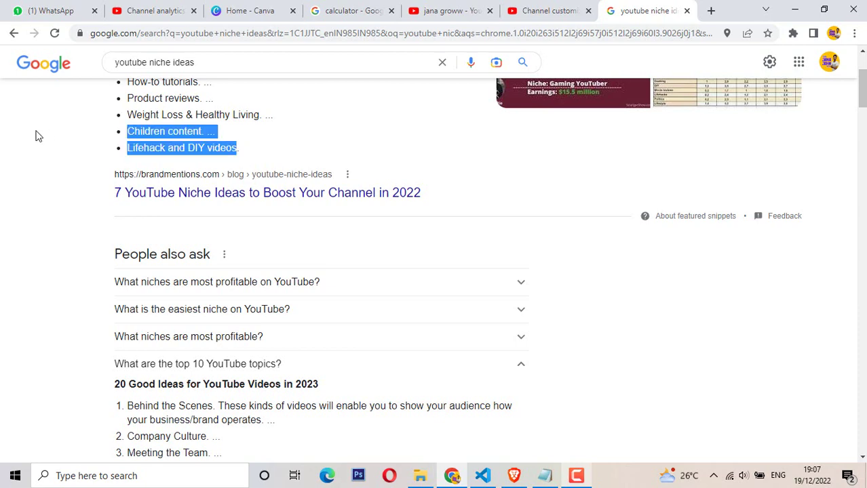
click(256, 144)
scroll(255, 144, up, 3)
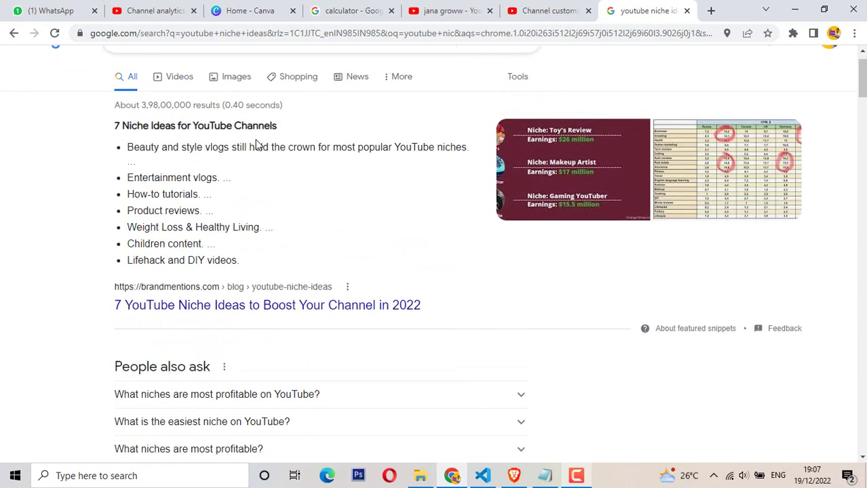
scroll(338, 181, down, 3)
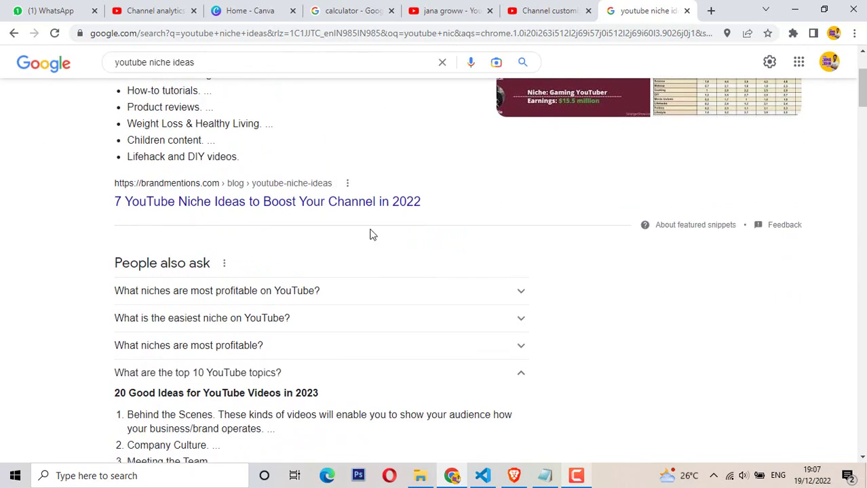
click(284, 199)
scroll(360, 199, down, 1)
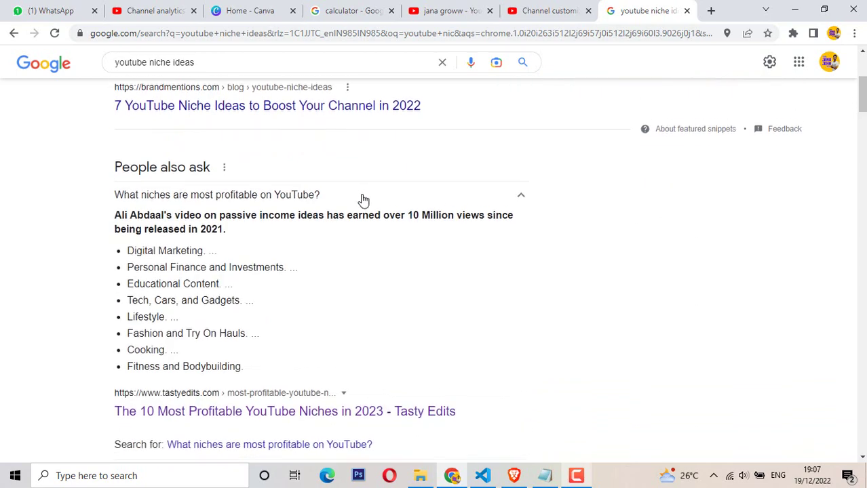
drag(116, 220, 261, 281)
click(288, 298)
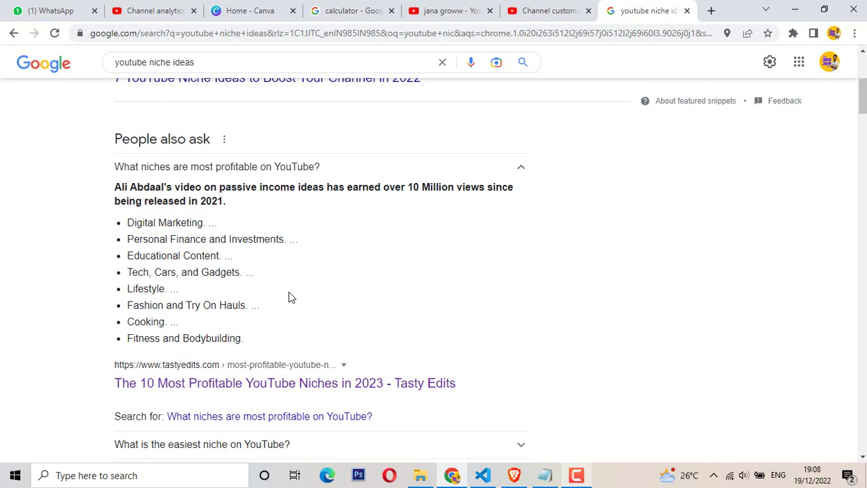
scroll(288, 297, down, 2)
scroll(288, 298, up, 3)
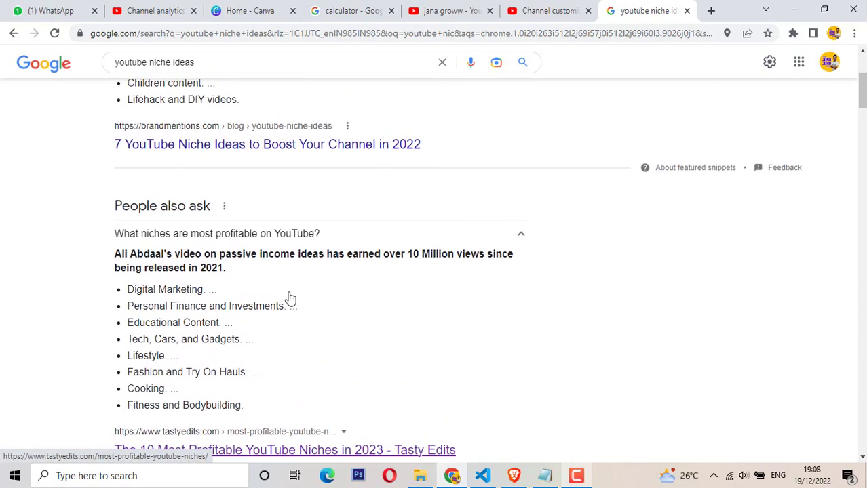
scroll(268, 288, down, 3)
scroll(268, 288, down, 2)
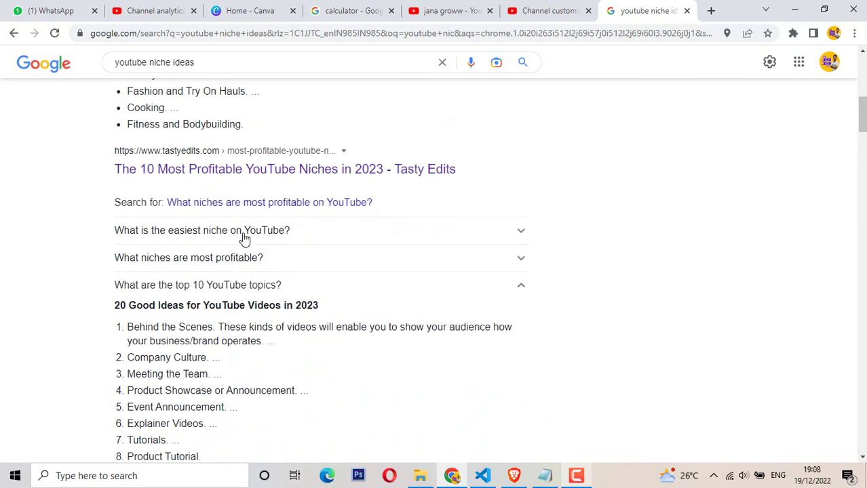
scroll(244, 238, down, 2)
drag(135, 205, 280, 288)
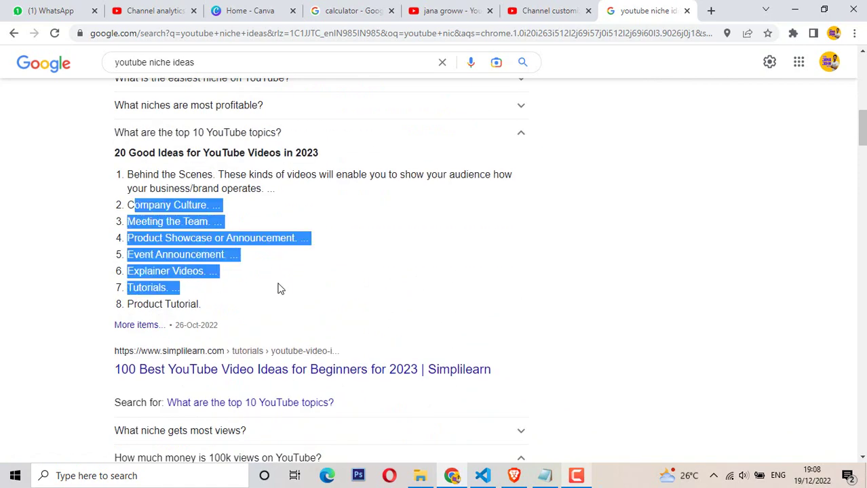
click(248, 289)
drag(207, 306, 165, 283)
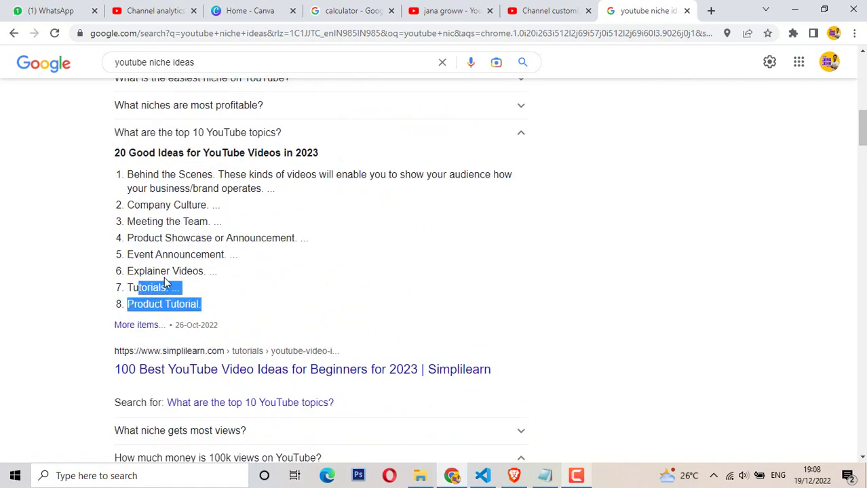
drag(175, 252, 268, 263)
scroll(270, 263, down, 3)
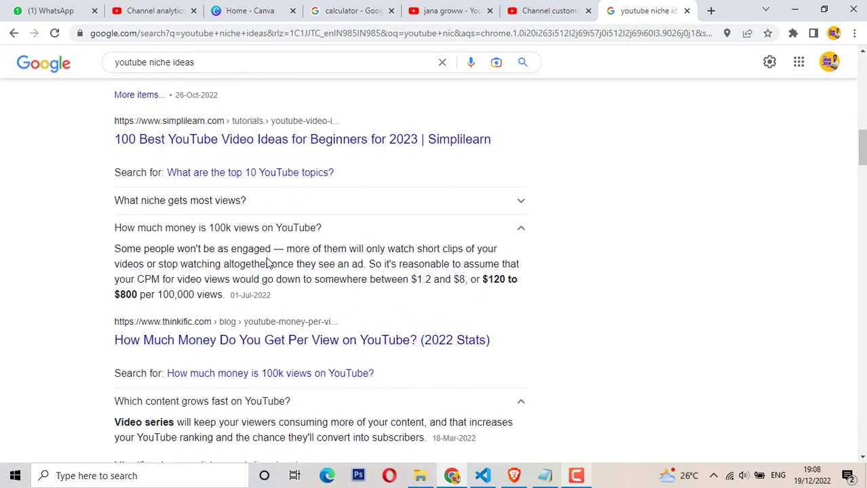
scroll(261, 245, up, 1)
scroll(255, 230, up, 10)
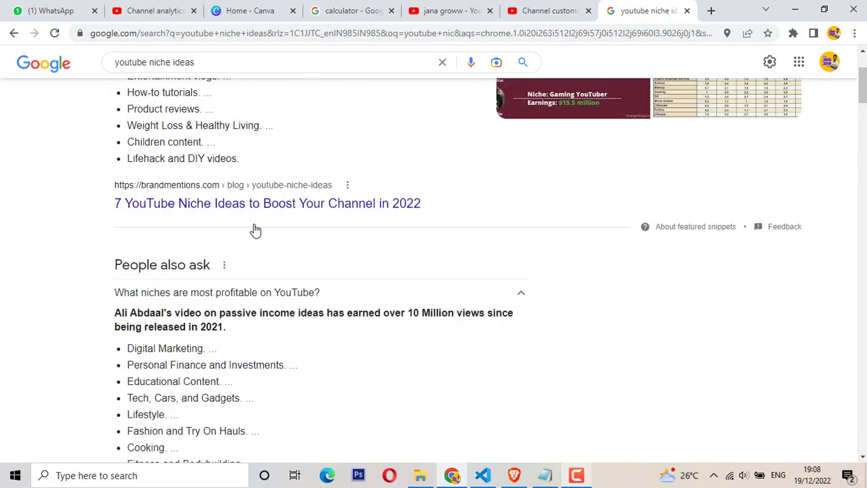
scroll(255, 231, down, 1)
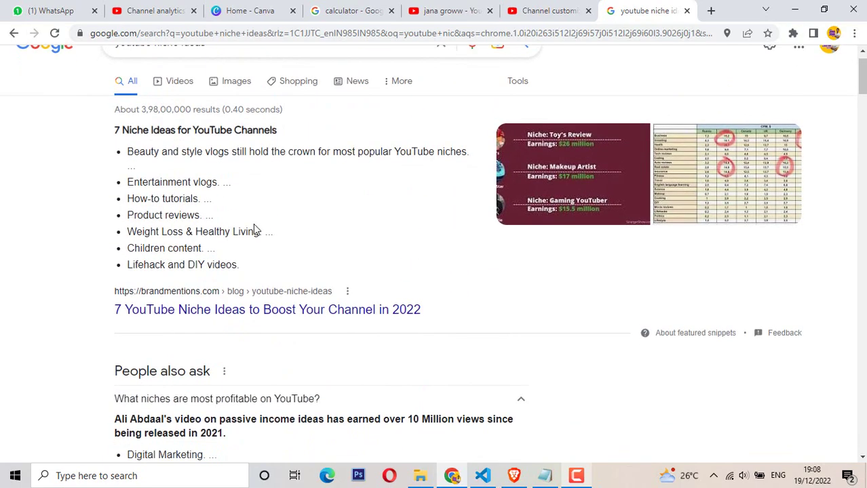
scroll(283, 227, up, 1)
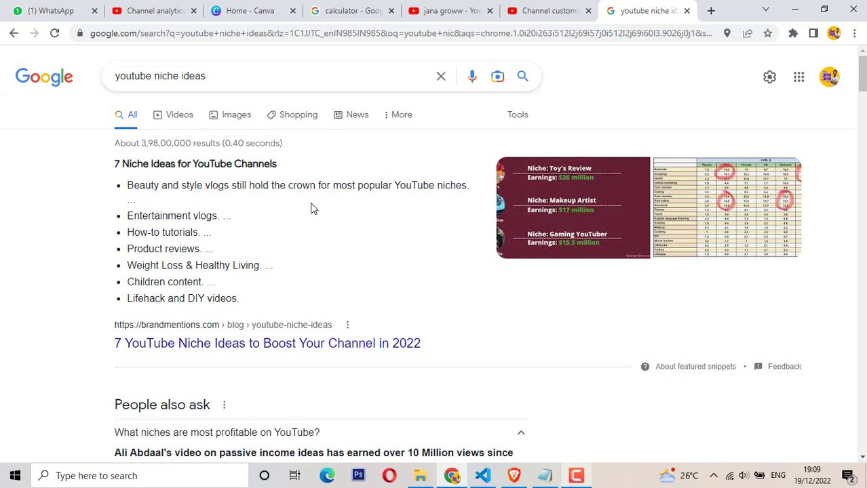
Step: On the calculator results tab, compute 12 × 6 to get 72, then switch to another program
key(ctrl+4)
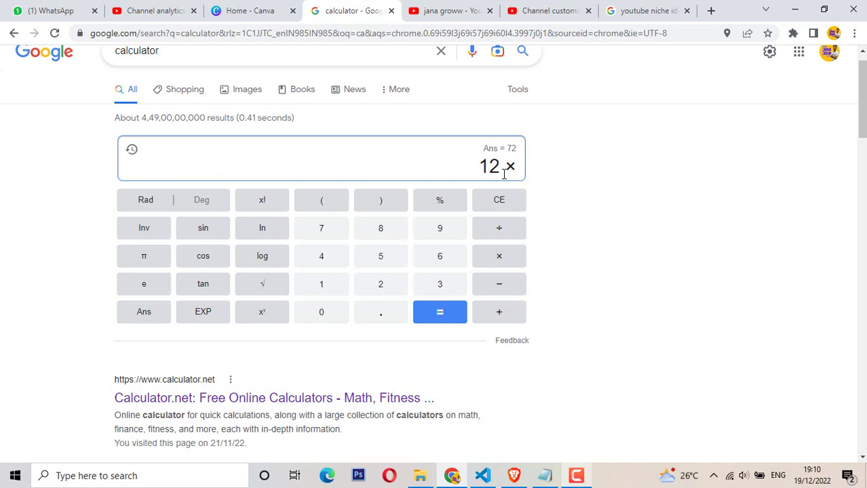
text(6)
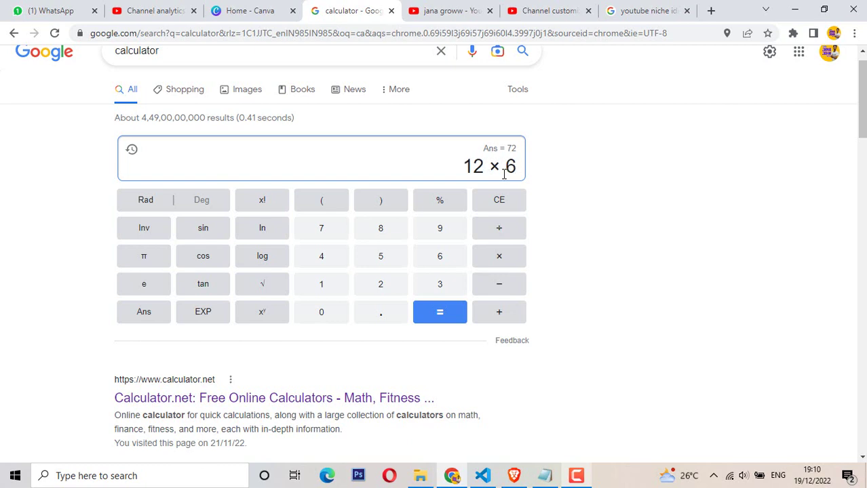
key(Return)
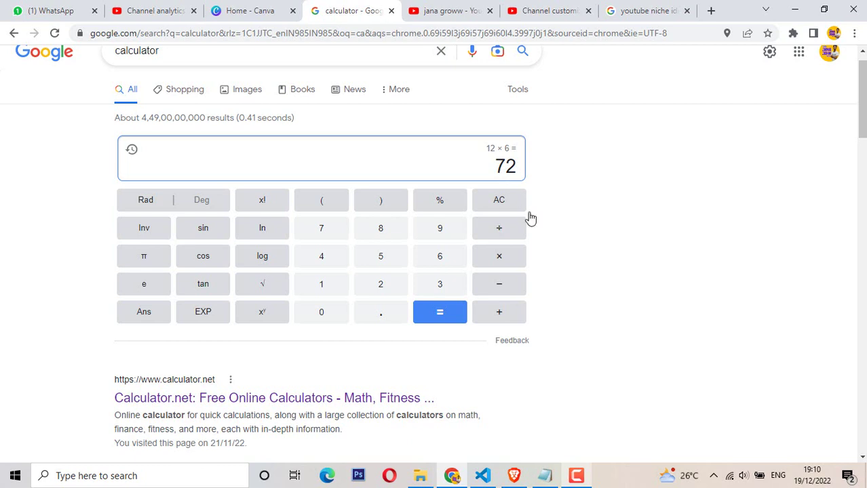
click(575, 477)
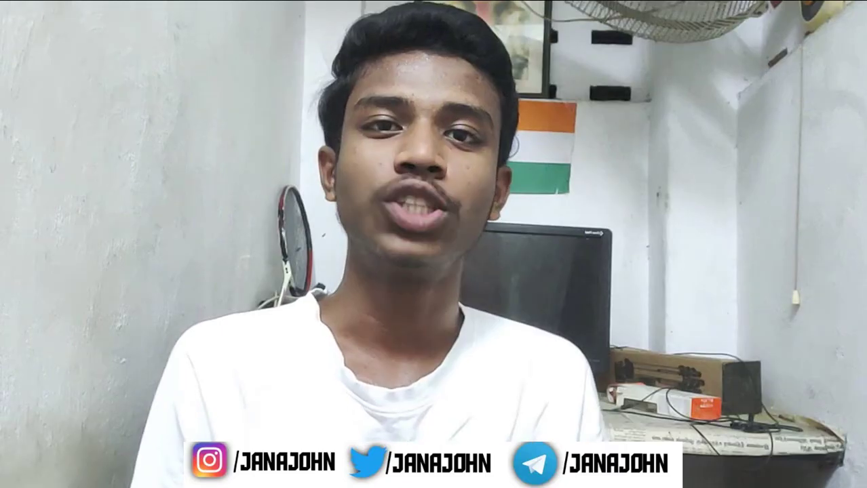